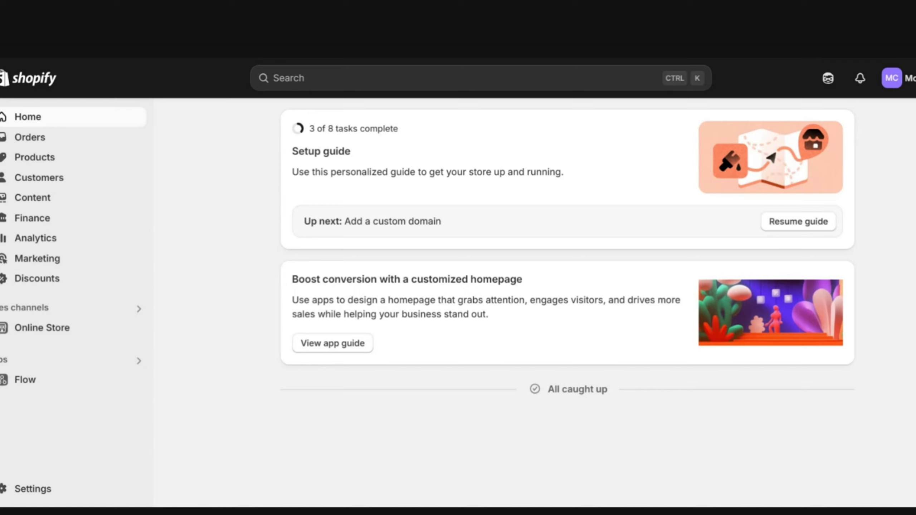
Start a new order and enter a custom item named "Custom Sweatshirt - Black" with price $45.00 and quantity 2
left_click(36, 138)
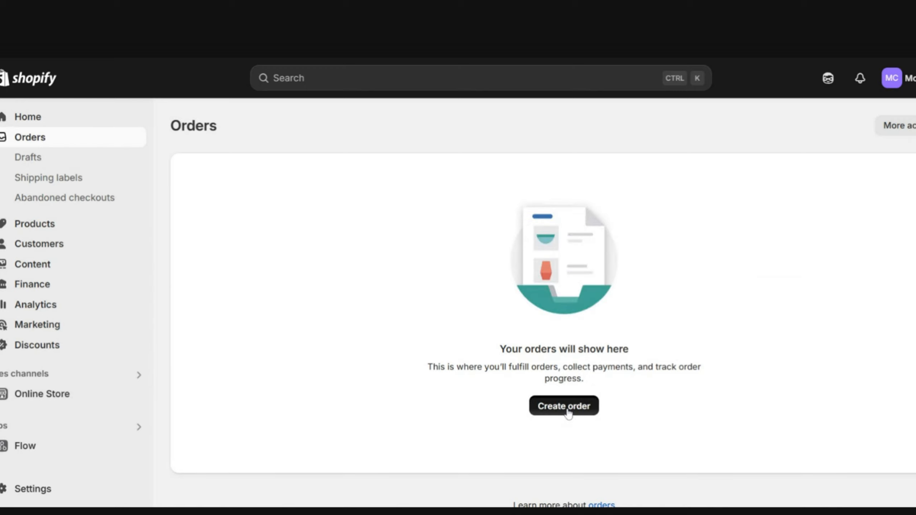
left_click(566, 410)
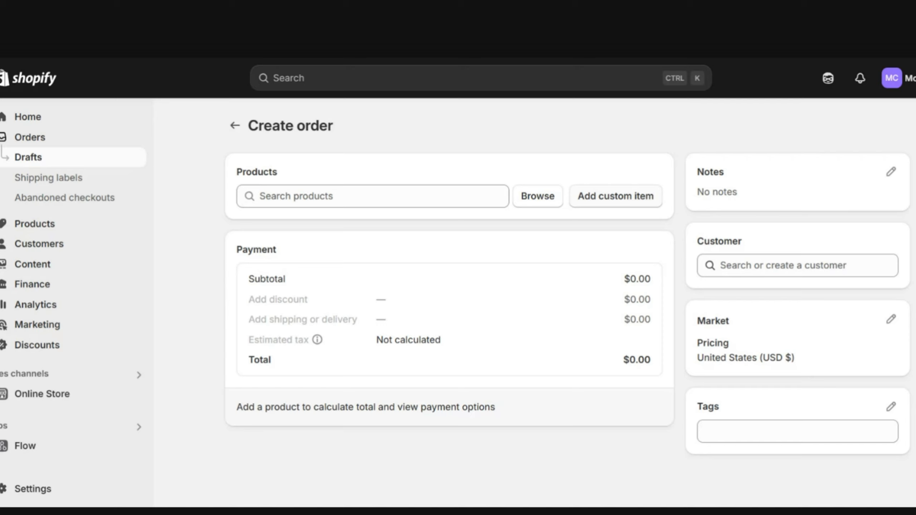
left_click(615, 200)
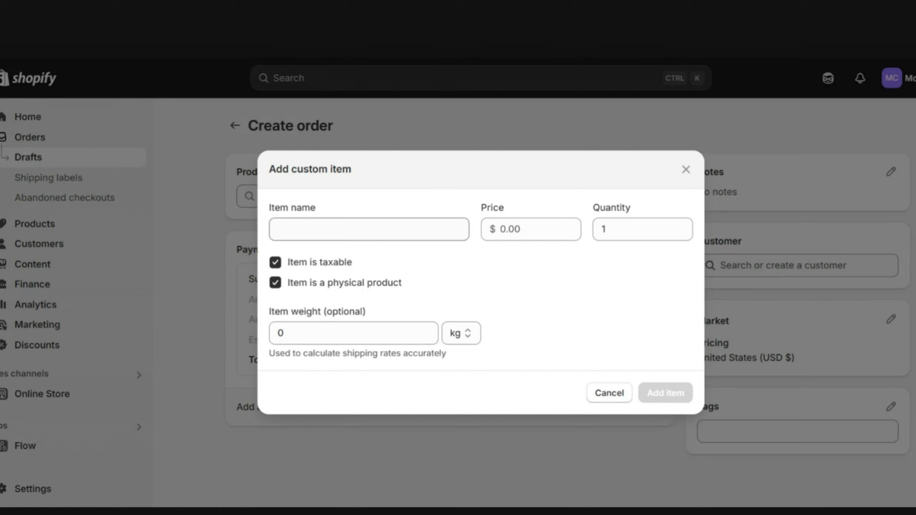
left_click(432, 222)
type("Custom Sweatshirt")
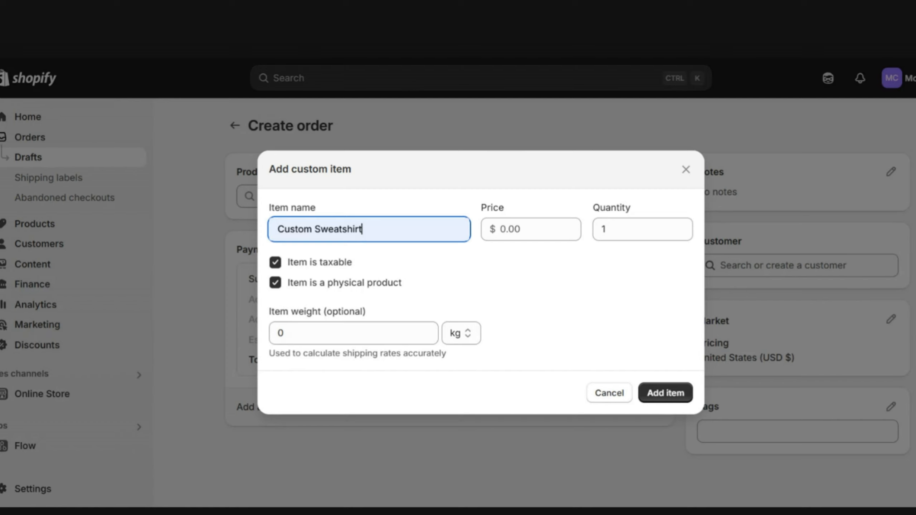
type("- Black")
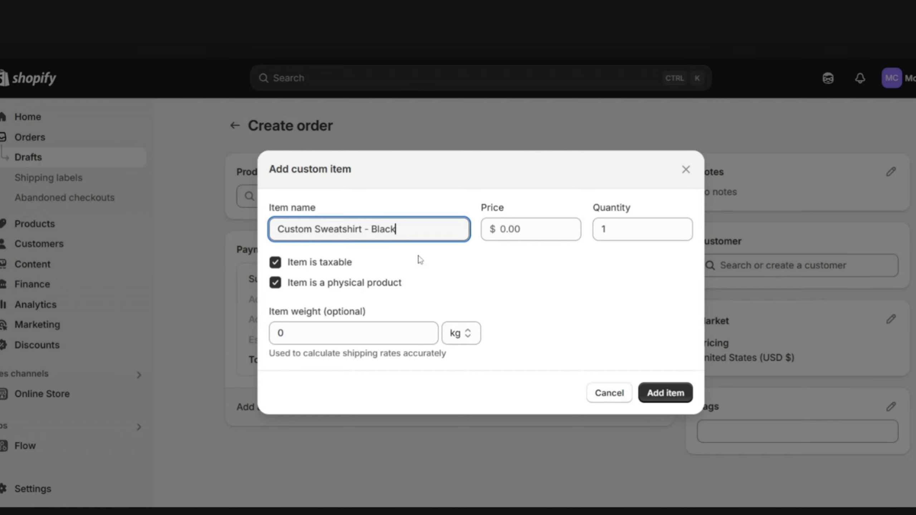
left_click(485, 235)
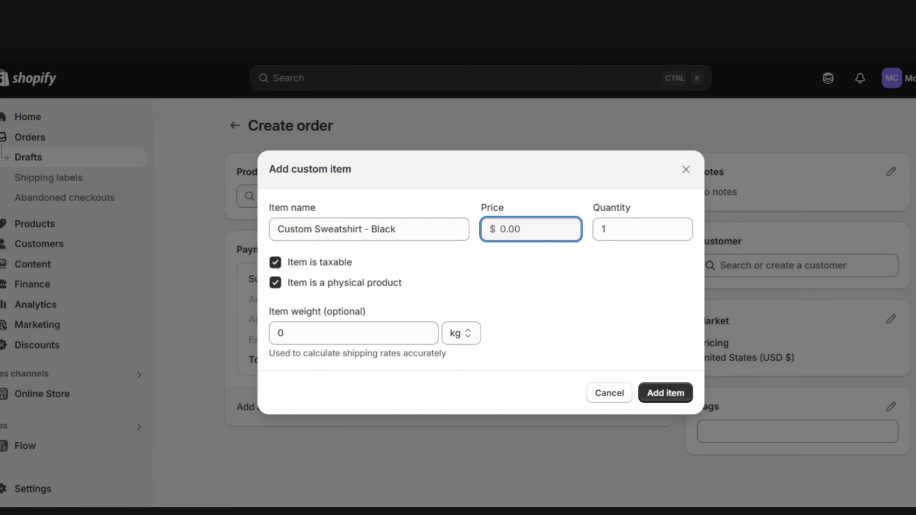
type("45")
left_click(682, 225)
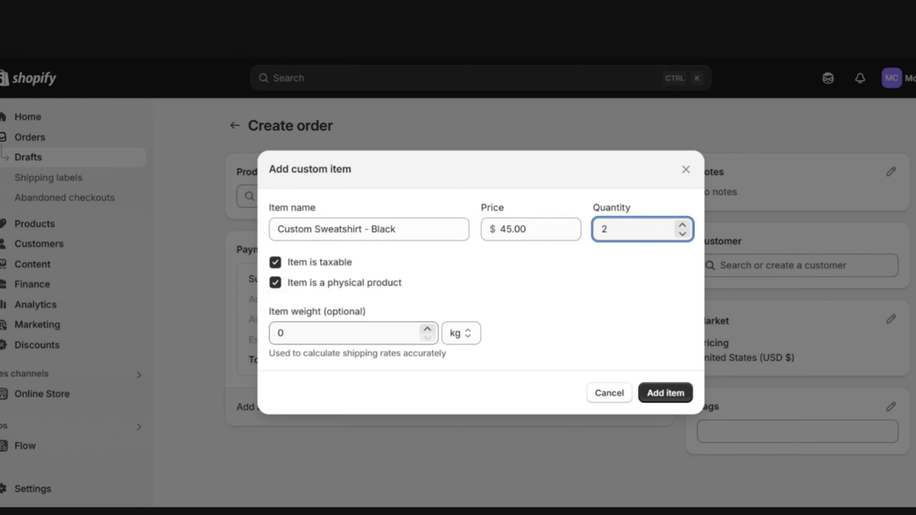
Set the custom sweatshirt's item weight to 8 oz and add the item to the order
left_click(465, 334)
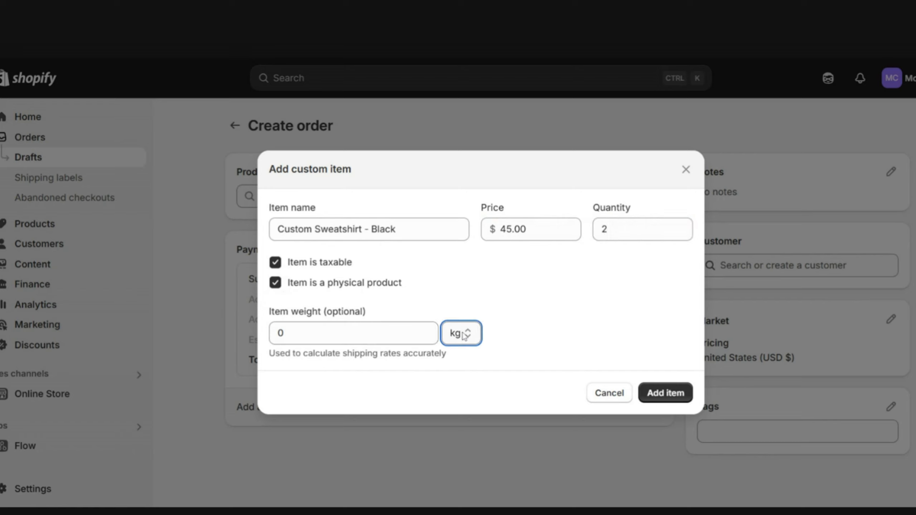
left_click(464, 361)
left_click(346, 332)
key("ctrl+a")
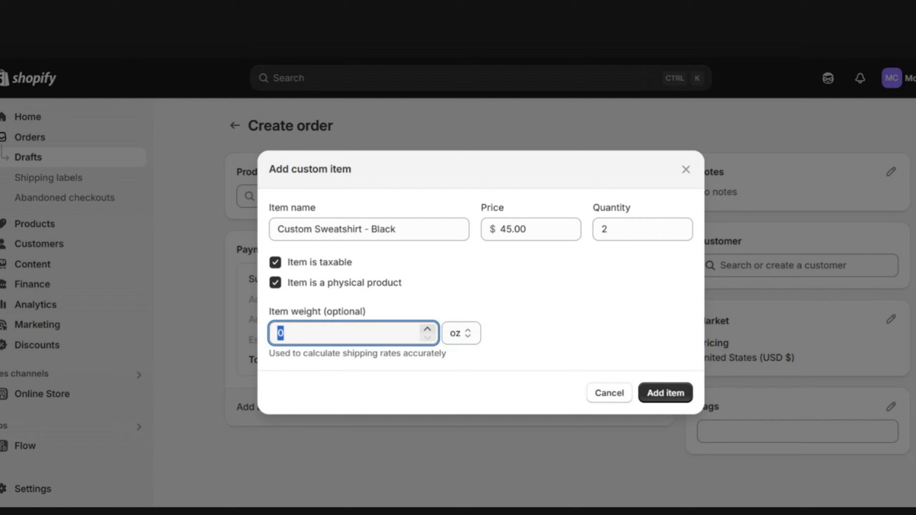
type("8")
left_click(672, 392)
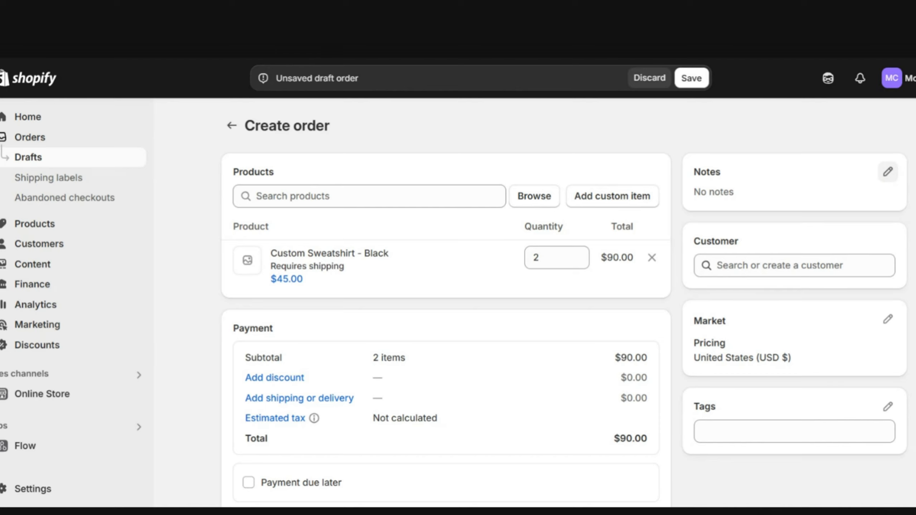
Start an order note reading "(2) Custom Crew Sweatshirts - Black - (1) Large, (1) XLarge"
left_click(887, 172)
left_click(481, 280)
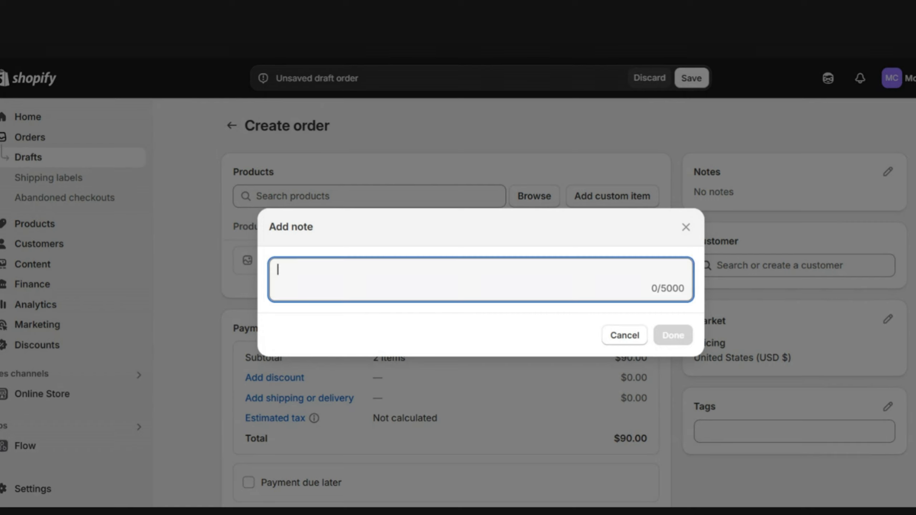
type("(")
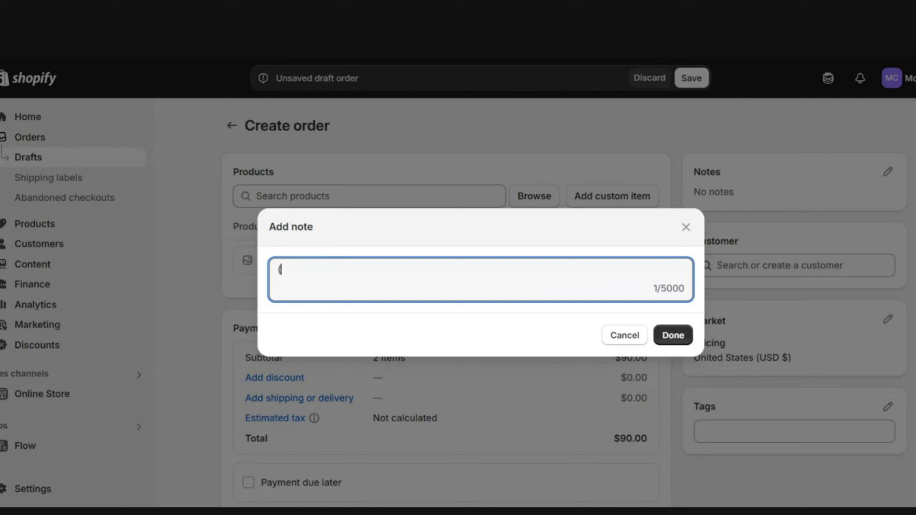
type("2) Custom Crew")
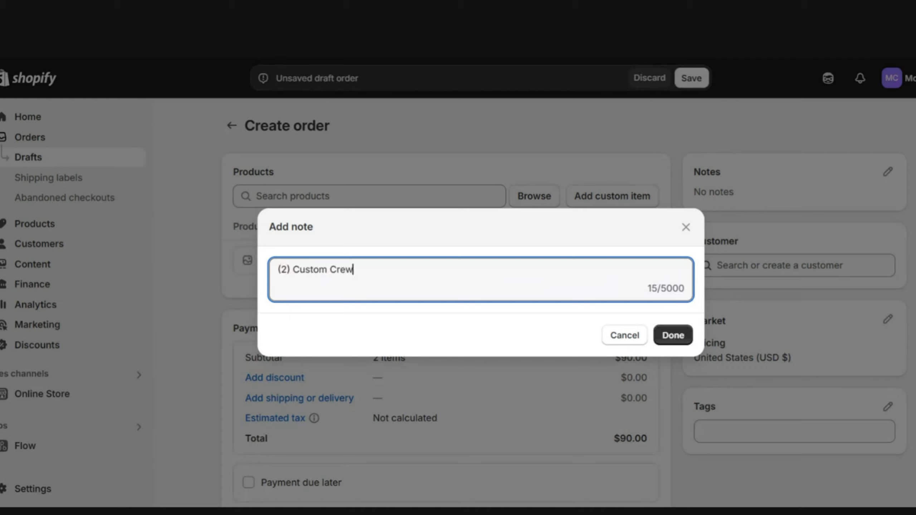
type(" Sweatshirts - Black - (1) L")
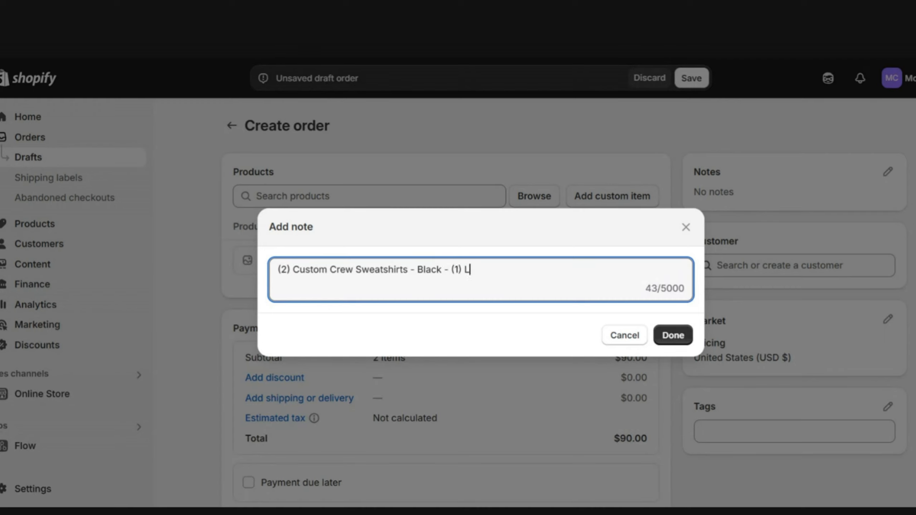
type("arge, (1) XLarge")
Insert " - Front Monroe HS W/ Mascot, Back #2" right after "Large" in the order note
left_click(484, 269)
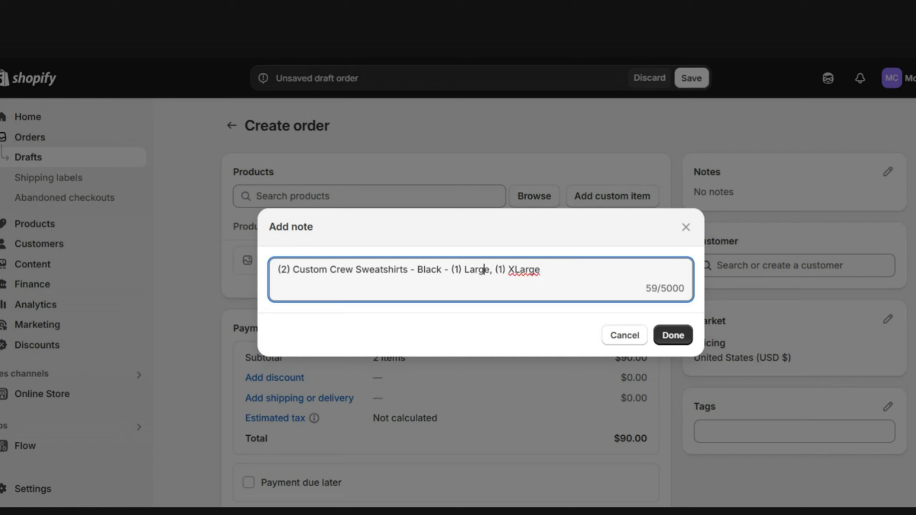
key("Right")
type("- Front &")
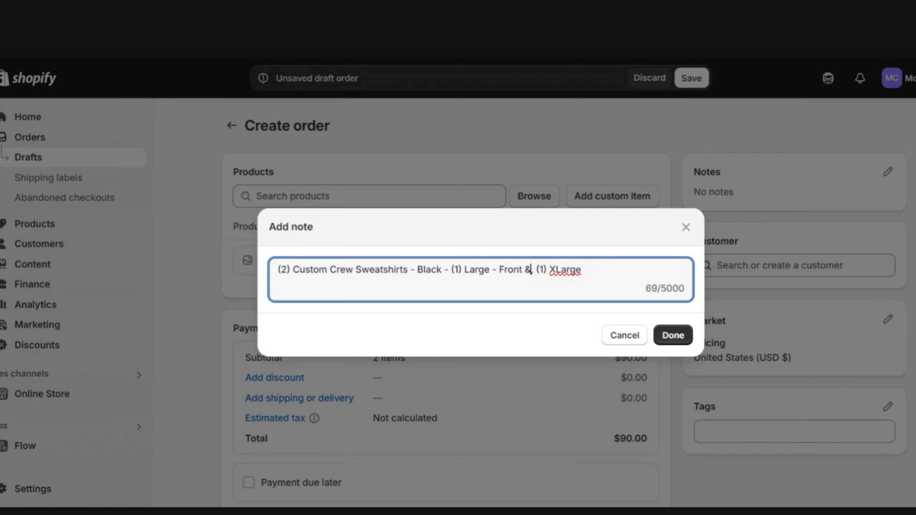
type(" Ba")
key("BackSpace")
key("BackSpace")
key("BackSpace")
key("BackSpace")
type("Monroe HS W")
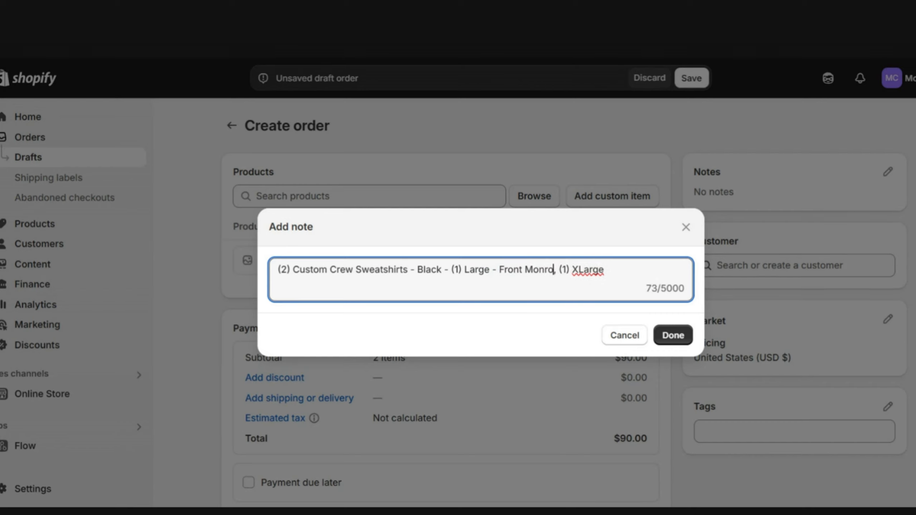
type("/ Mascot, Back")
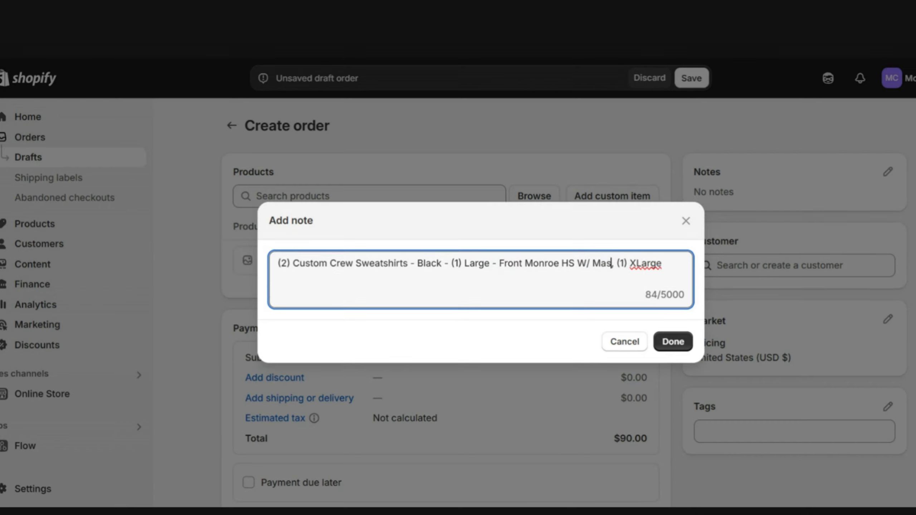
type(" #2")
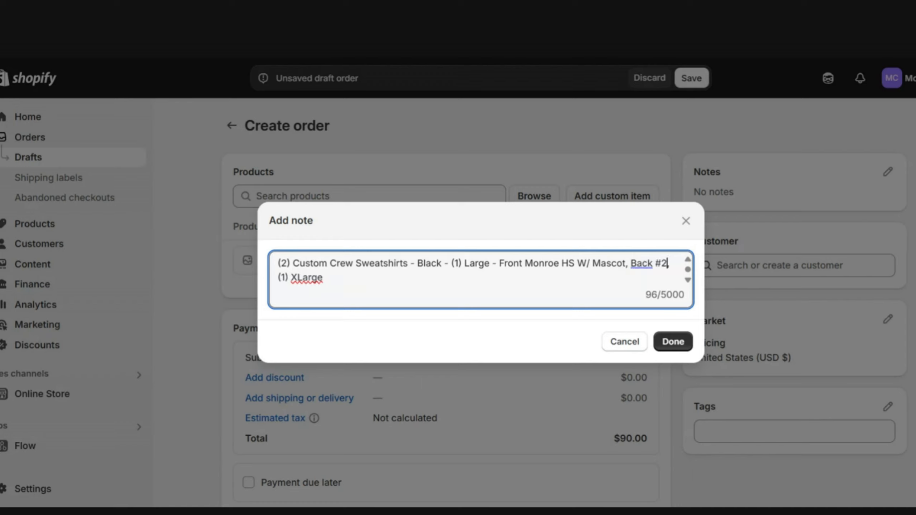
Copy the Large sweatshirt's print details to the end of the note after "XLarge", changing the back number to #4
left_click_drag(490, 263, 668, 263)
key("ctrl+c")
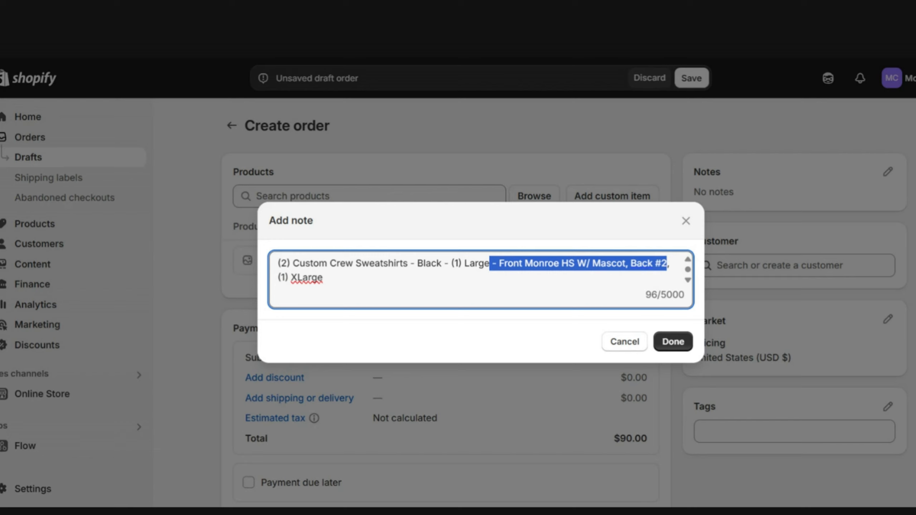
left_click(343, 284)
key("ctrl+v")
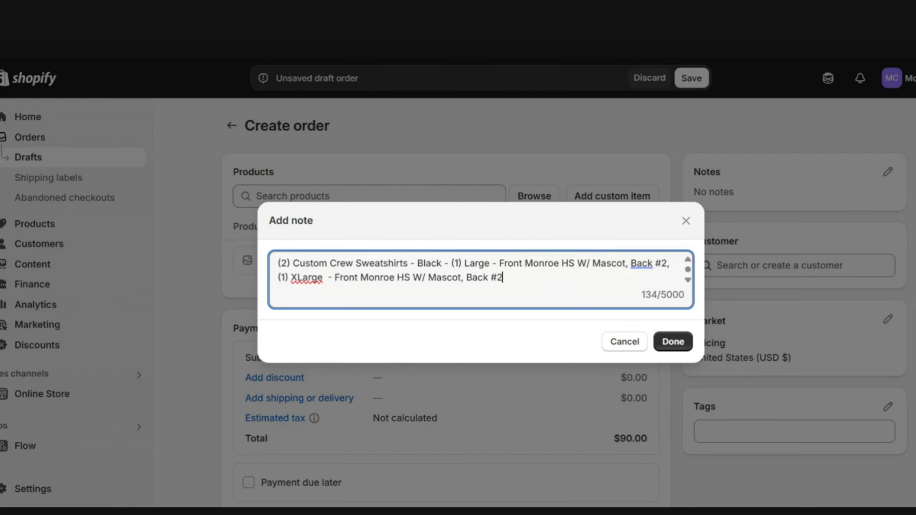
key("shift+Left")
type("4")
Append "; Client Did Not Have Mascot Photo" to the order note and apply it
type("; Client Did no")
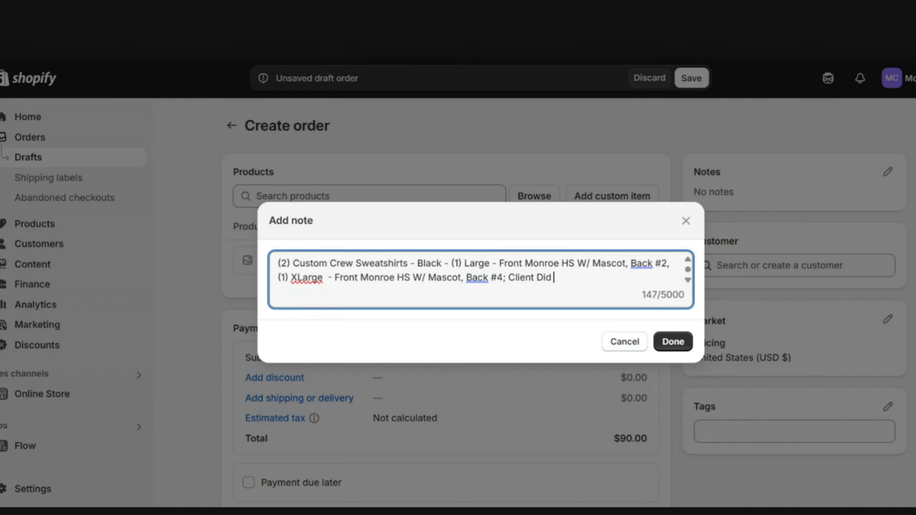
key("BackSpace")
key("BackSpace")
type("Not Have Mascot Photo")
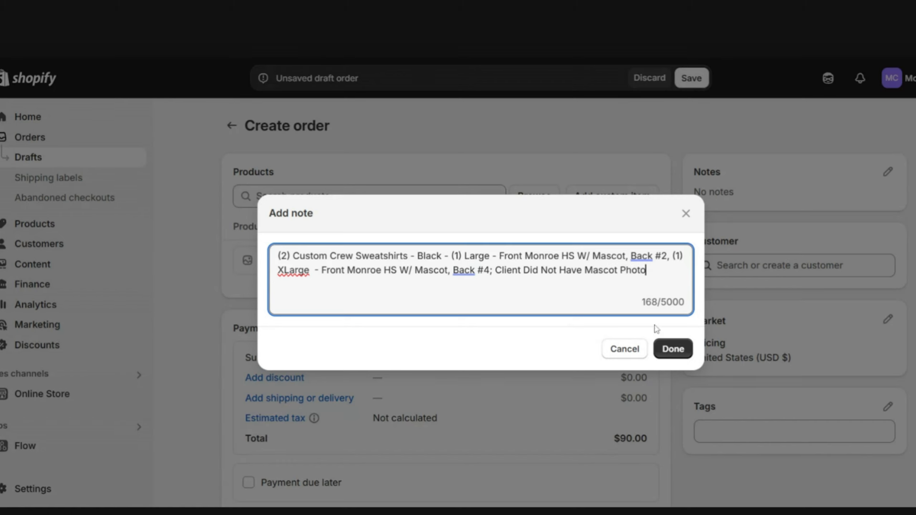
left_click(674, 348)
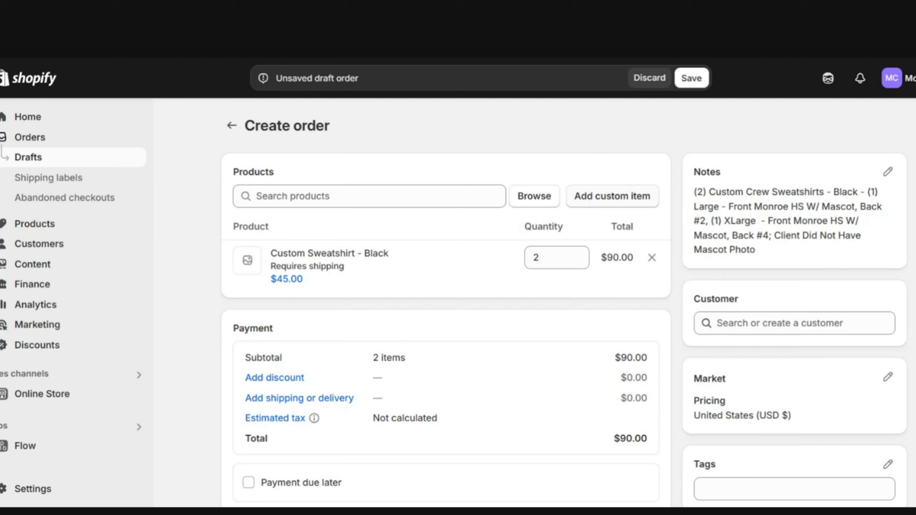
Add a custom item "Design Fee" at $25, quantity 1, marked as neither taxable nor a physical product
left_click(613, 196)
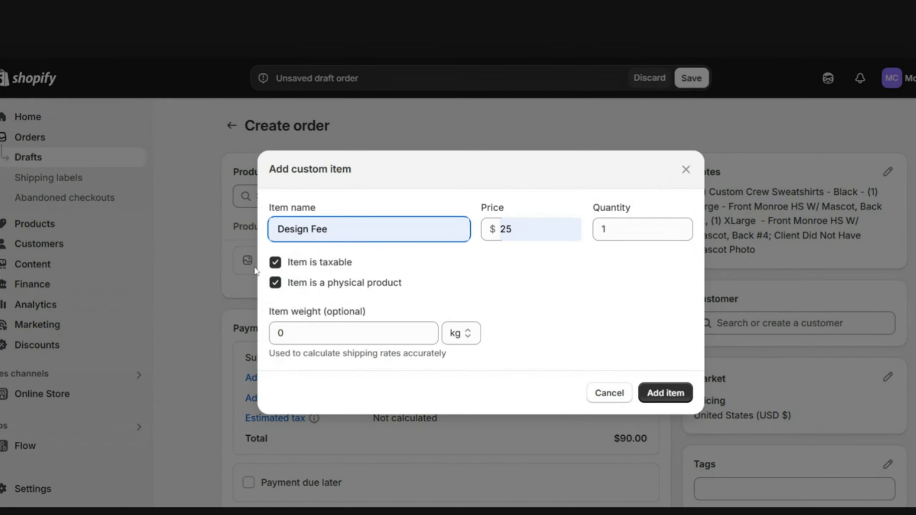
left_click(275, 264)
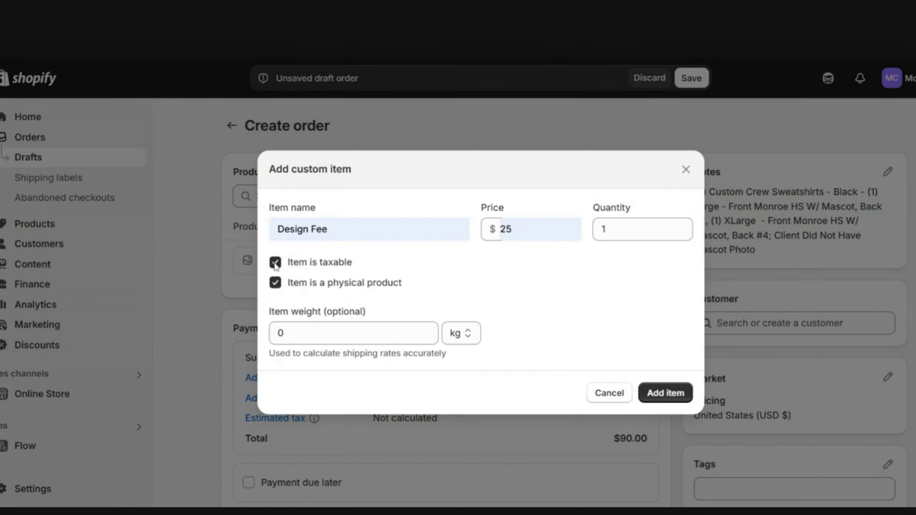
left_click(275, 283)
left_click(666, 393)
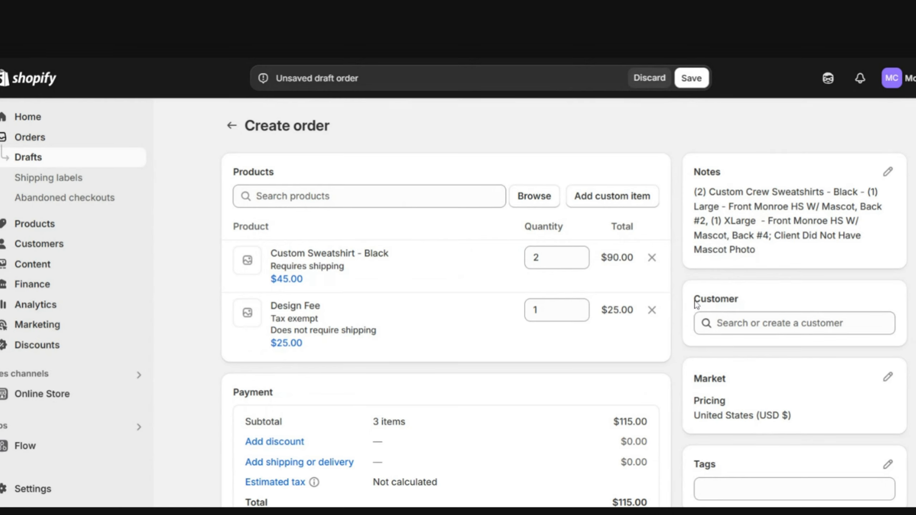
Assign the existing saved customer to the draft order
left_click_drag(694, 302, 744, 304)
left_click(745, 323)
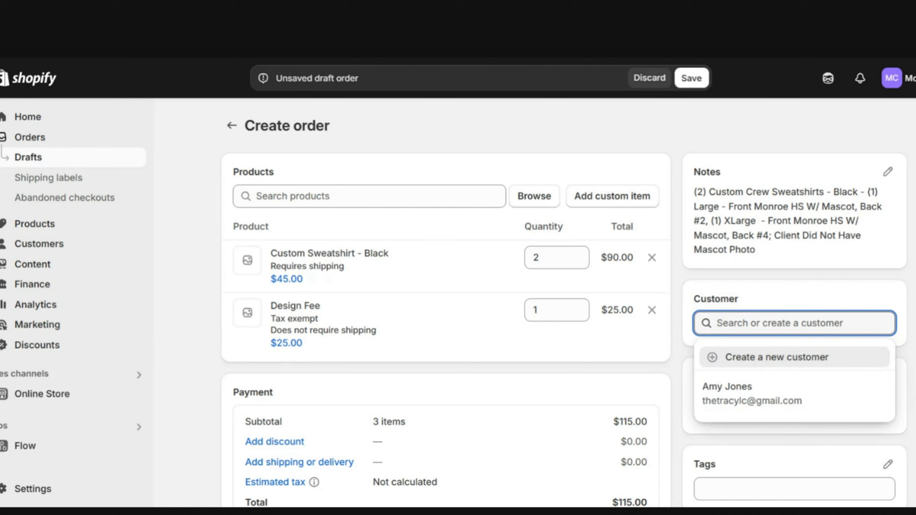
left_click(731, 391)
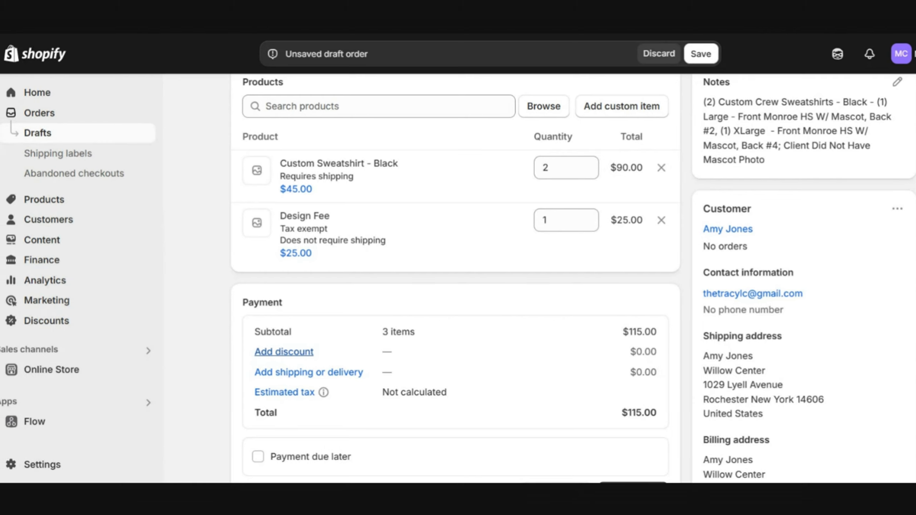
Add a custom order discount of 10 percent to the draft order with the reason "New Customer - WELCOME"
left_click(284, 352)
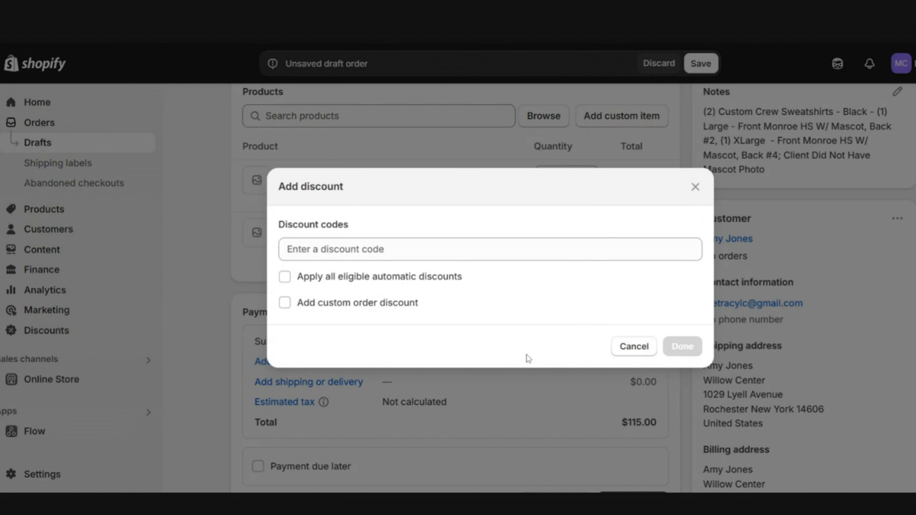
left_click(287, 305)
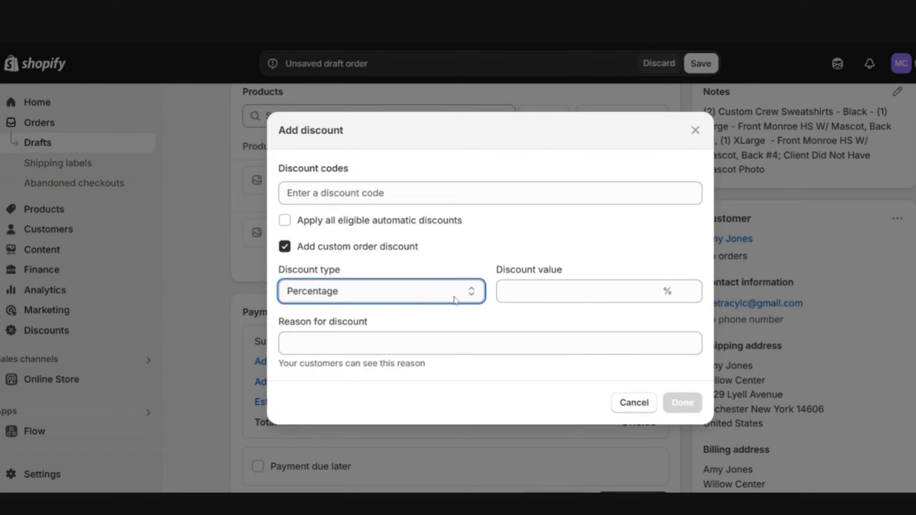
left_click(536, 293)
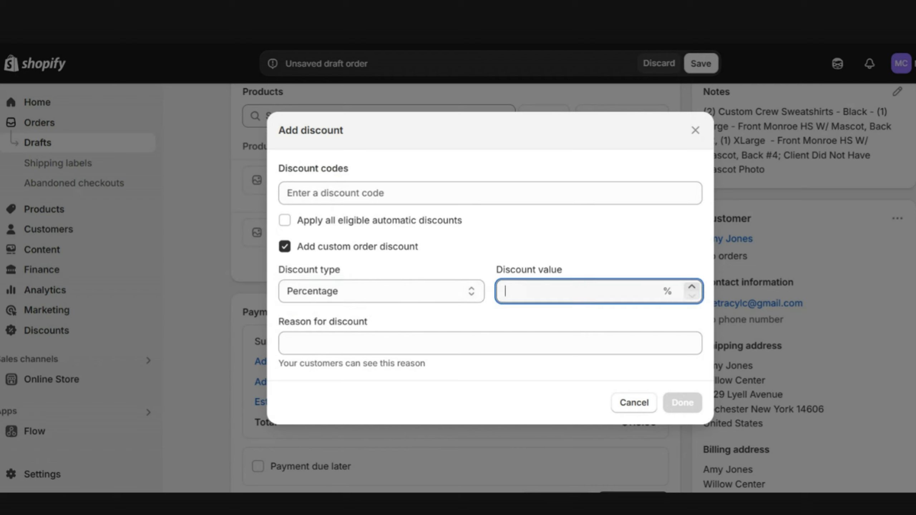
left_click(436, 295)
left_click(538, 292)
type("10")
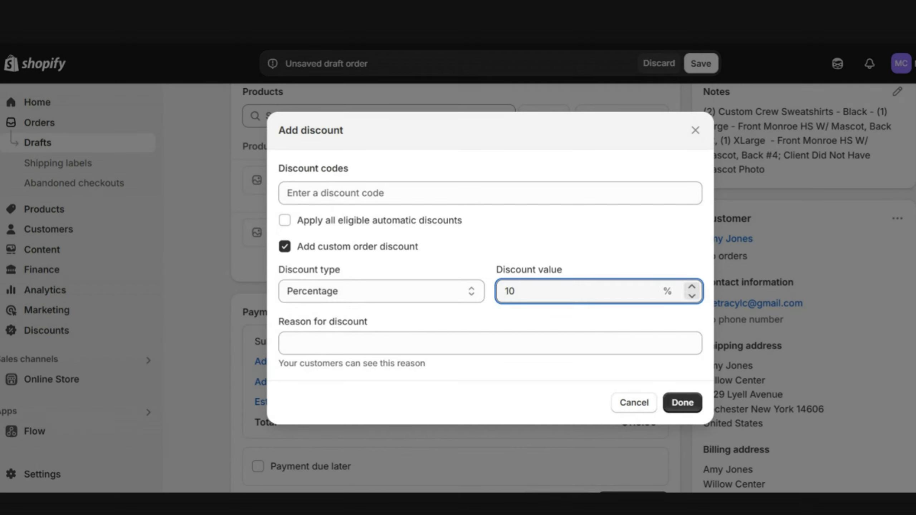
key("Tab")
type("New Customer - WELCOME")
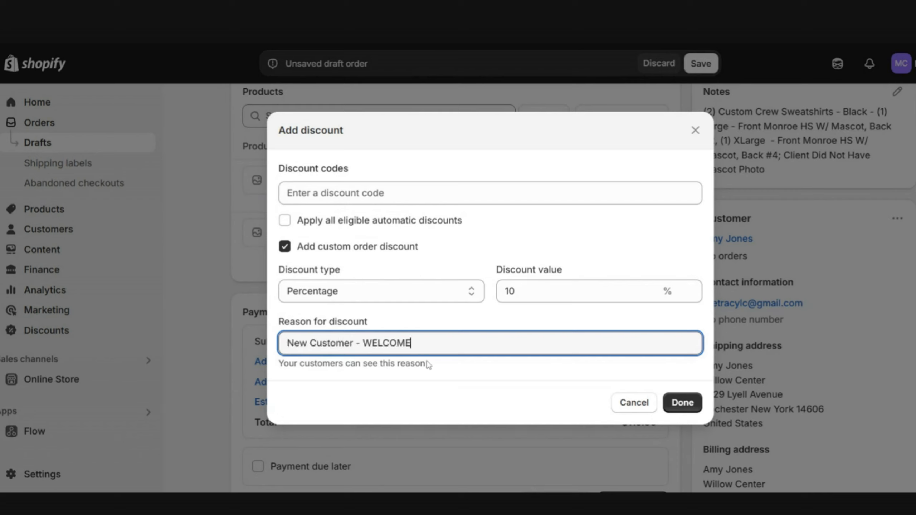
left_click_drag(422, 364, 278, 365)
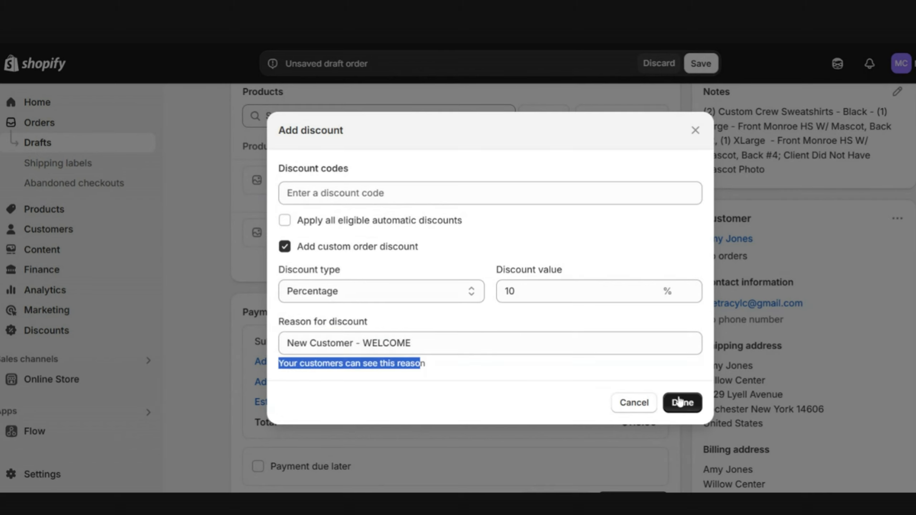
left_click(682, 402)
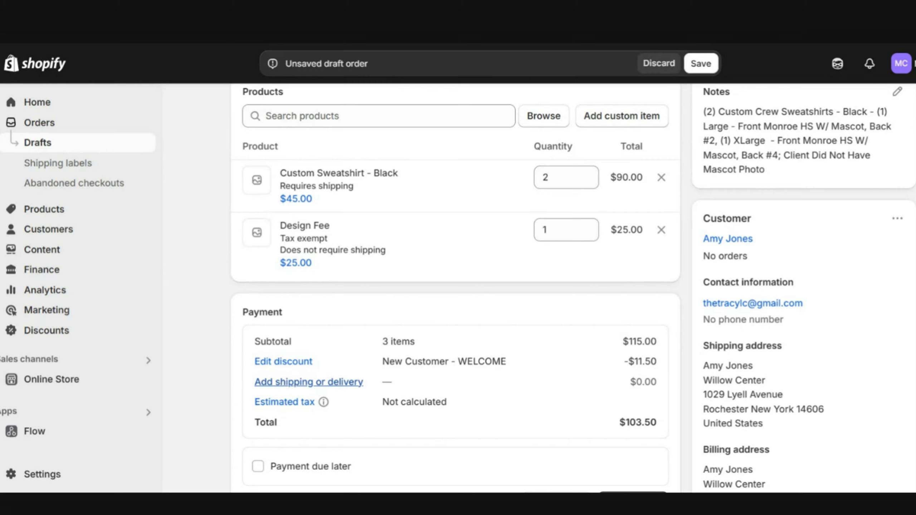
Add custom shipping named "FREE Shipping" at a price of $0.00 to the draft order
scroll(326, 249, "up", 2)
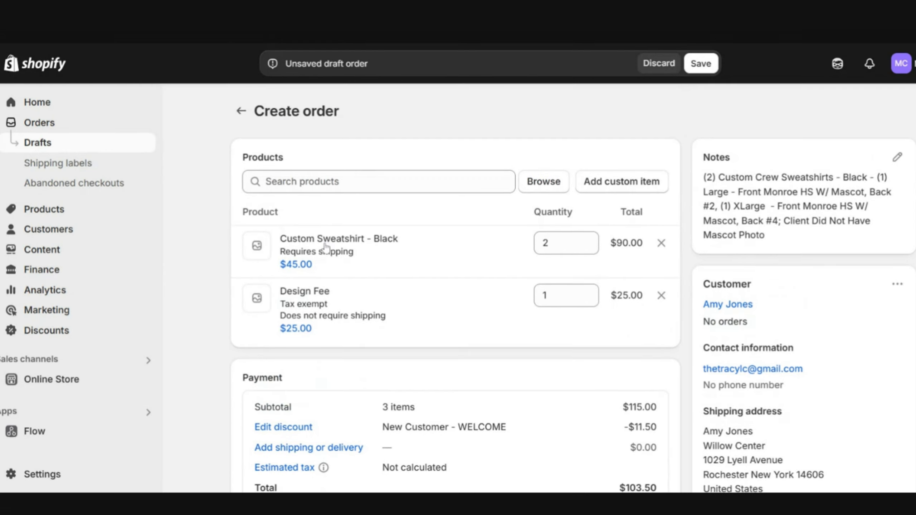
scroll(327, 250, "down", 4)
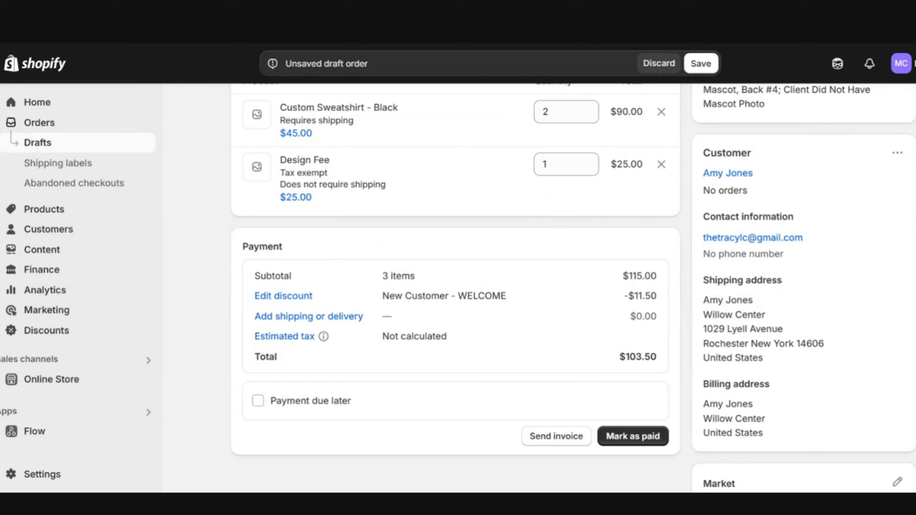
triple_click(289, 123)
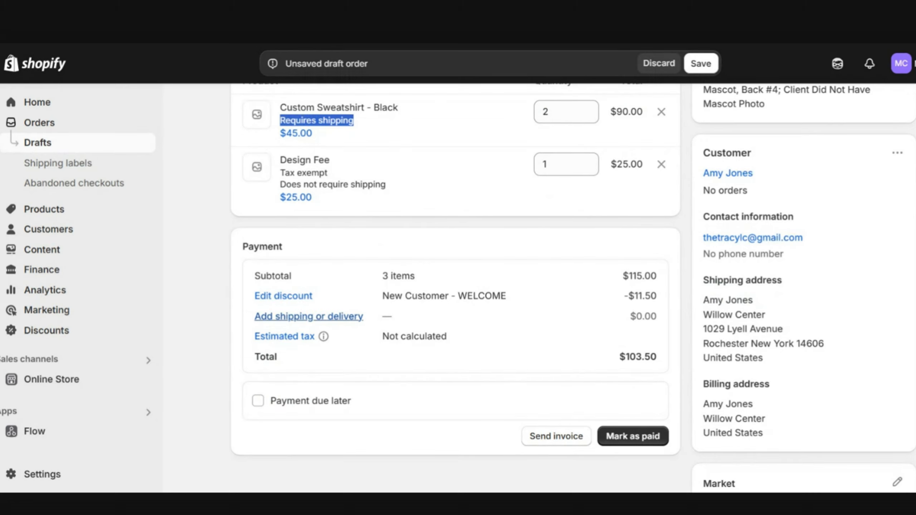
left_click(283, 317)
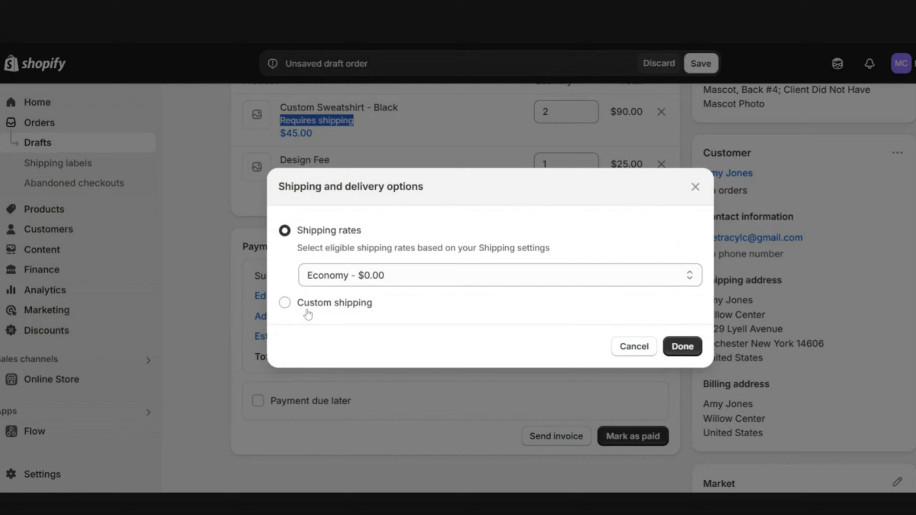
left_click(284, 302)
left_click(397, 304)
key("Down")
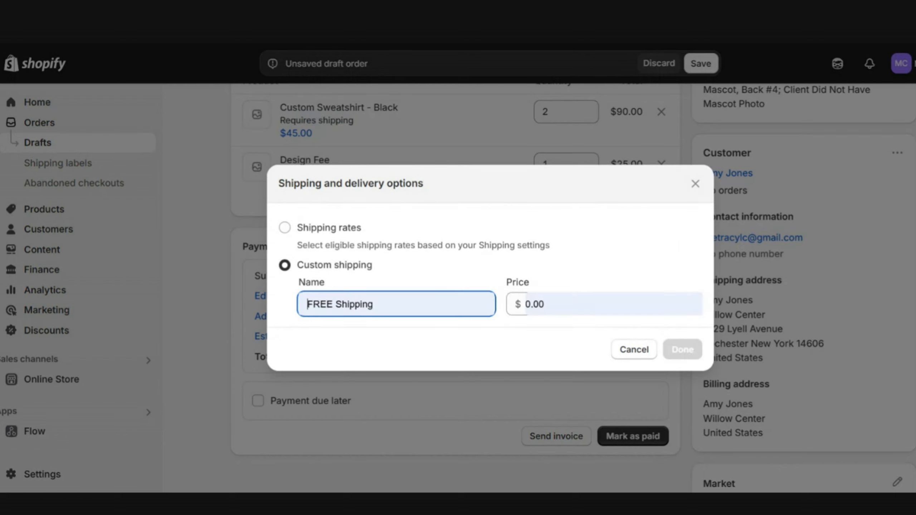
key("Return")
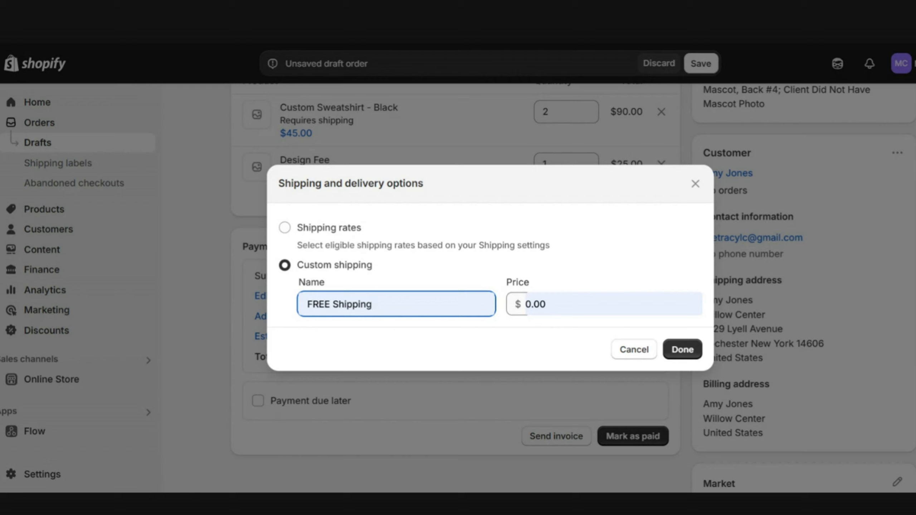
left_click(674, 351)
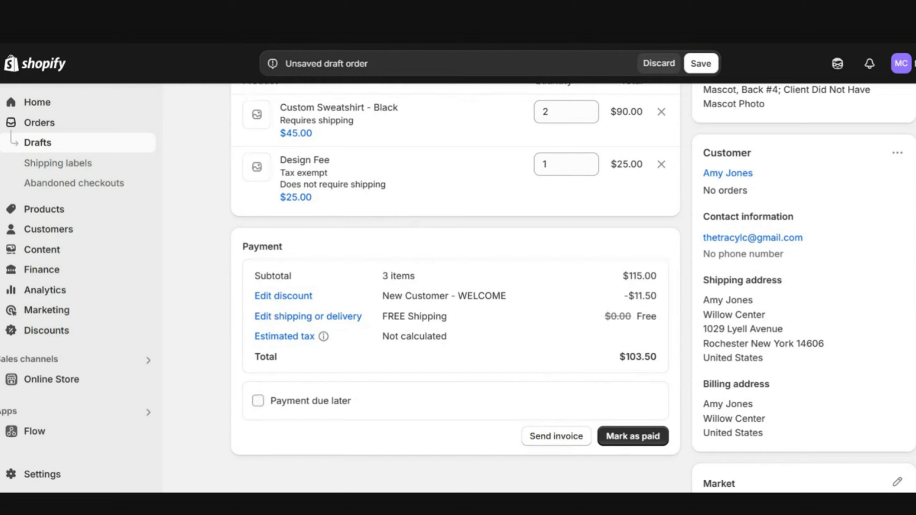
left_click_drag(299, 388, 363, 410)
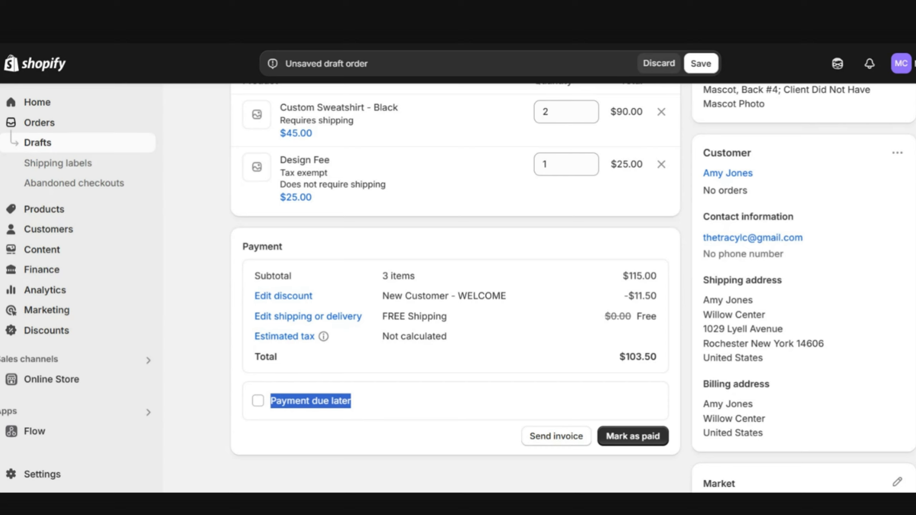
left_click(619, 410)
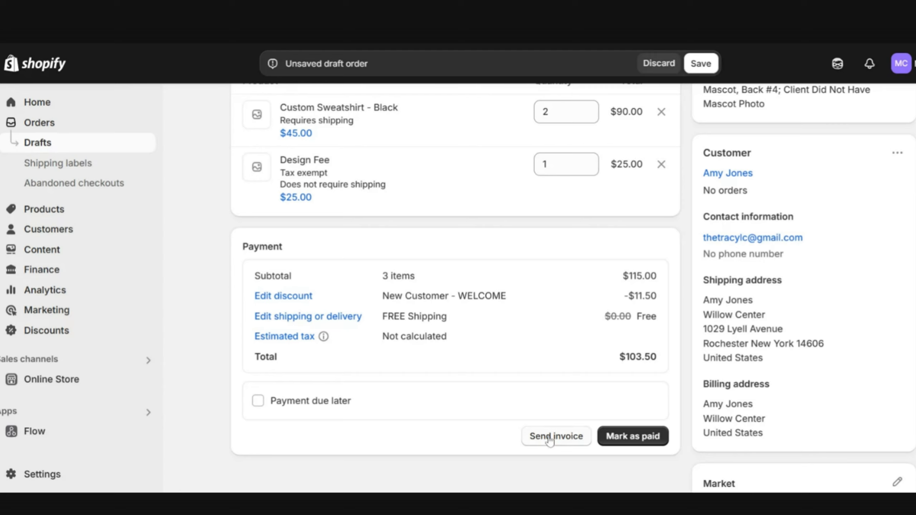
Start an invoice email for the draft order and set its subject to "Custom Sweatshirt Invoice {{name}}"
left_click(563, 440)
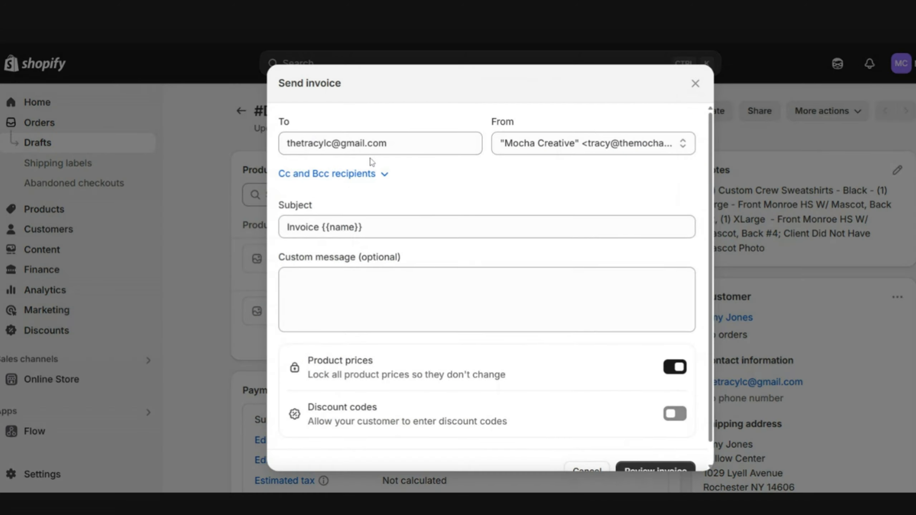
left_click_drag(319, 227, 276, 231)
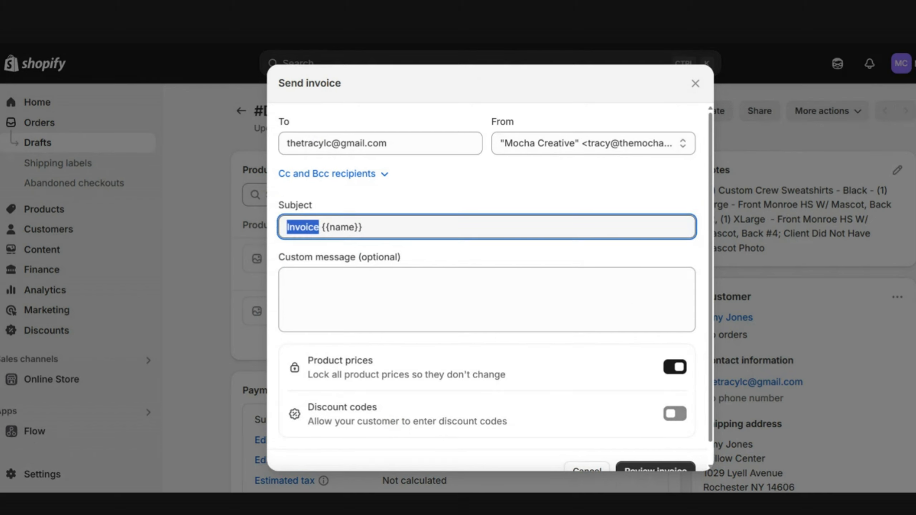
left_click_drag(363, 227, 349, 227)
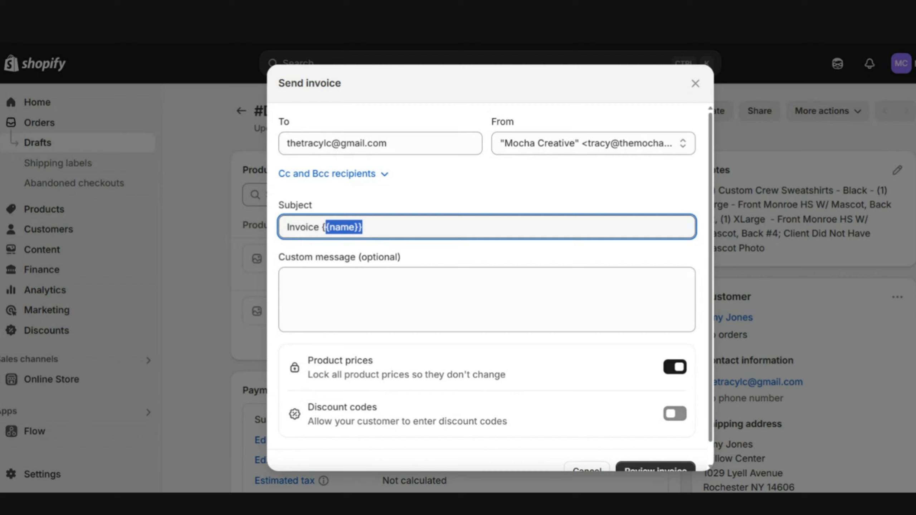
left_click_drag(321, 227, 252, 223)
type("Custom Sweat")
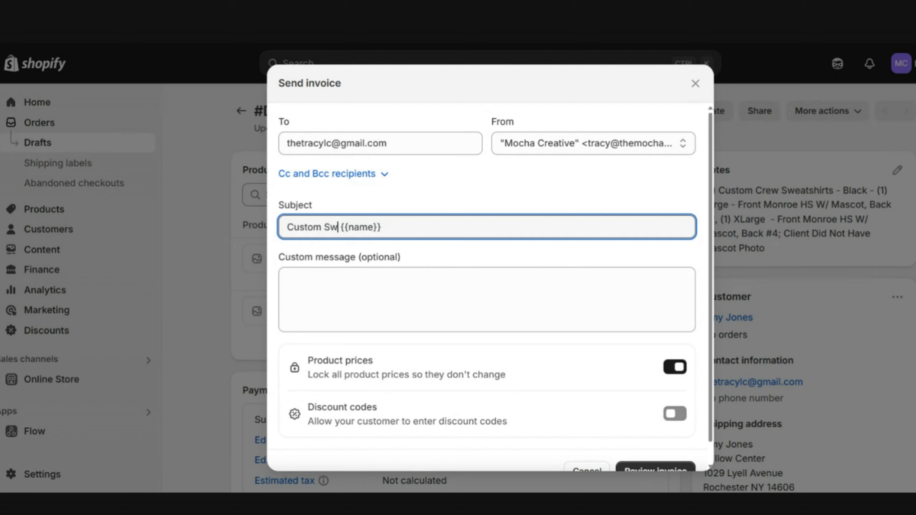
type("shirt Invoice")
Enter the custom message "Thank you for shopping with The Mocha Creative. We Hope To See You Again For Your Future Custom Order Needs."
key("Tab")
type("Th")
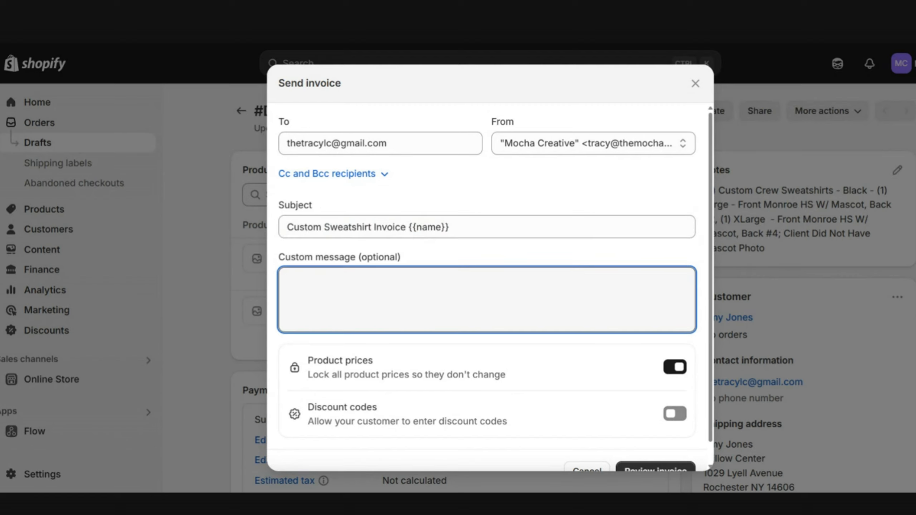
type("ank you for shopping with The Mocha Creative.  We Hope To See You Again For Your")
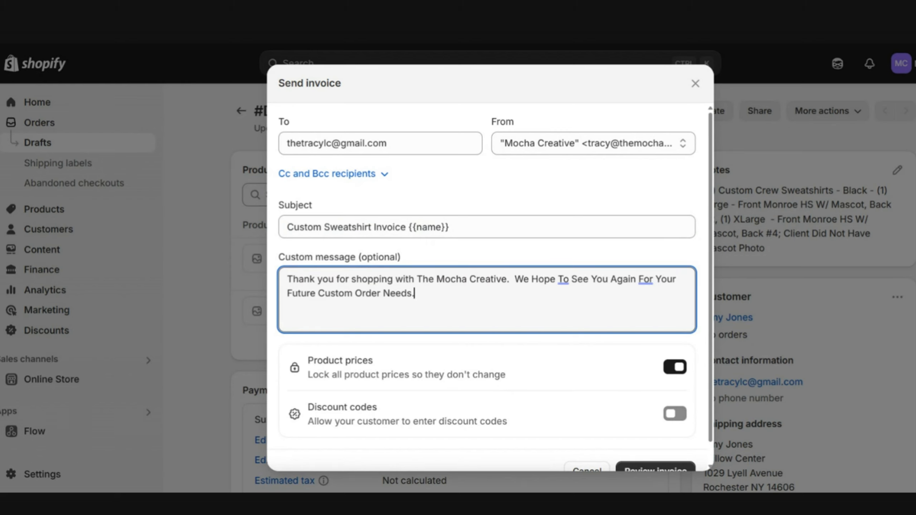
Review the invoice email preview, examining the custom message, order summary, discount reason, totals, addresses and shipping method
scroll(606, 357, "down", 1)
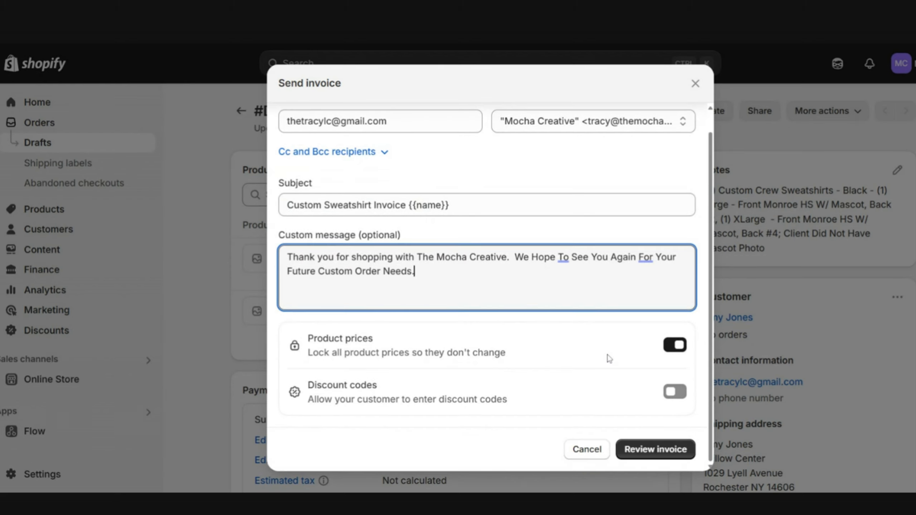
left_click(660, 454)
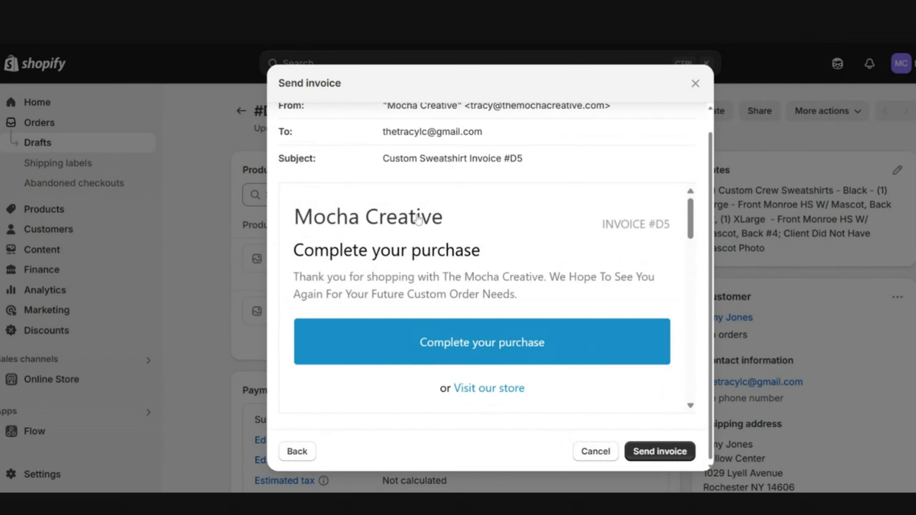
scroll(418, 219, "down", 3)
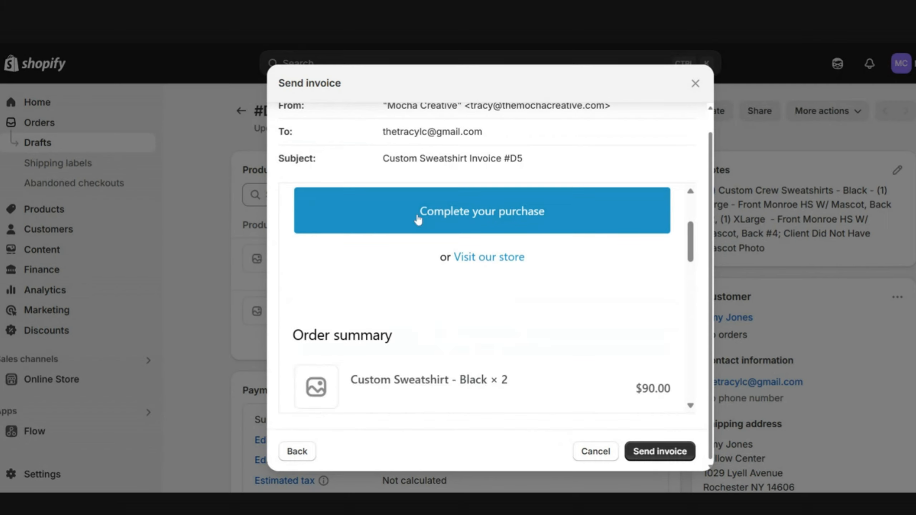
scroll(418, 219, "down", 2)
scroll(418, 220, "down", 2)
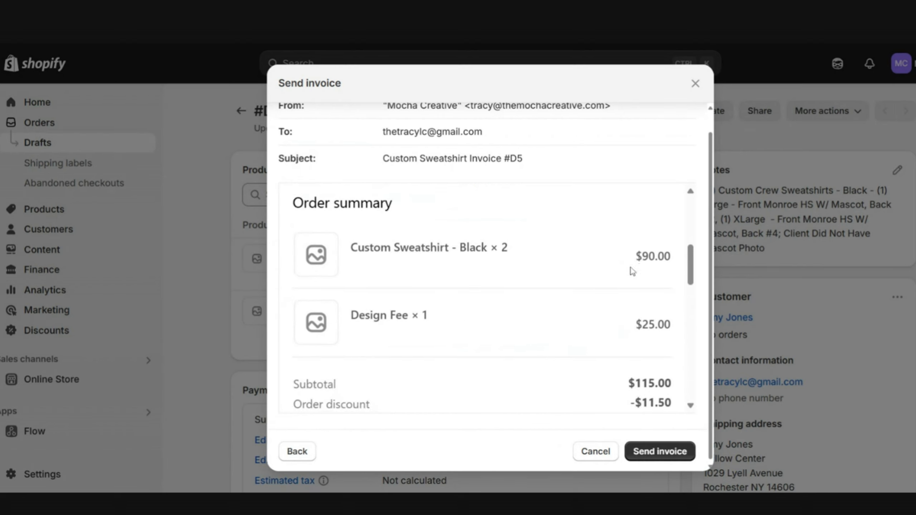
scroll(613, 274, "down", 5)
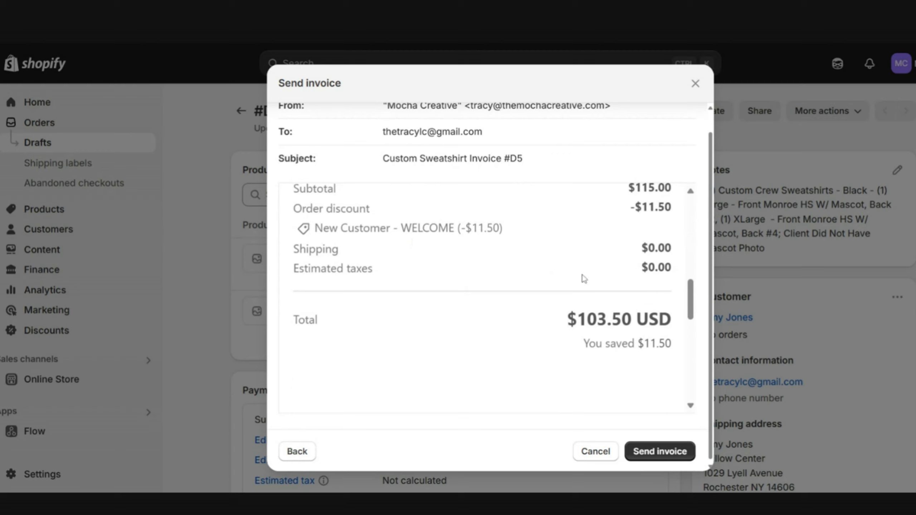
scroll(586, 280, "down", 5)
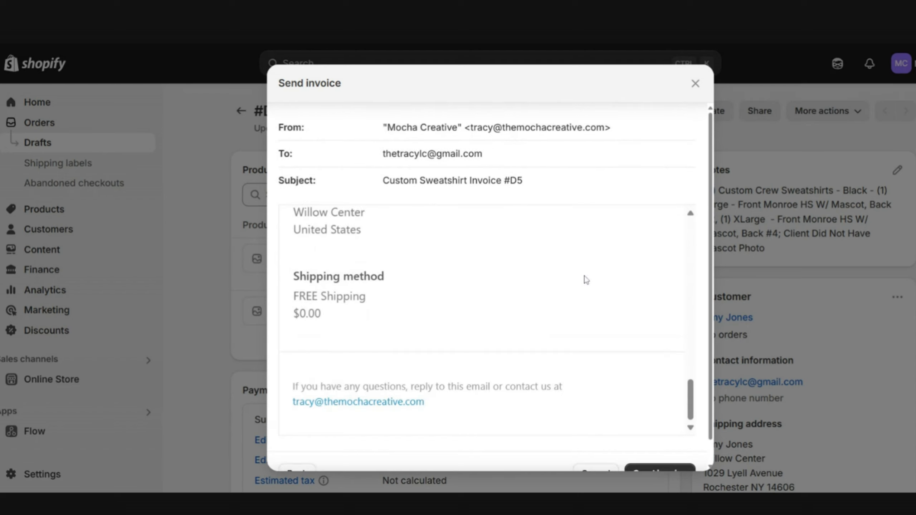
scroll(587, 280, "up", 10)
left_click_drag(300, 298, 520, 325)
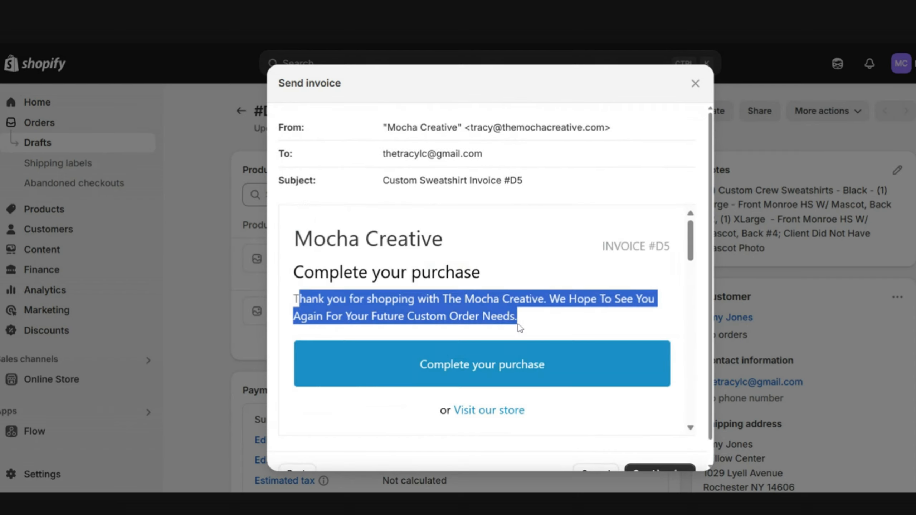
scroll(516, 310, "down", 5)
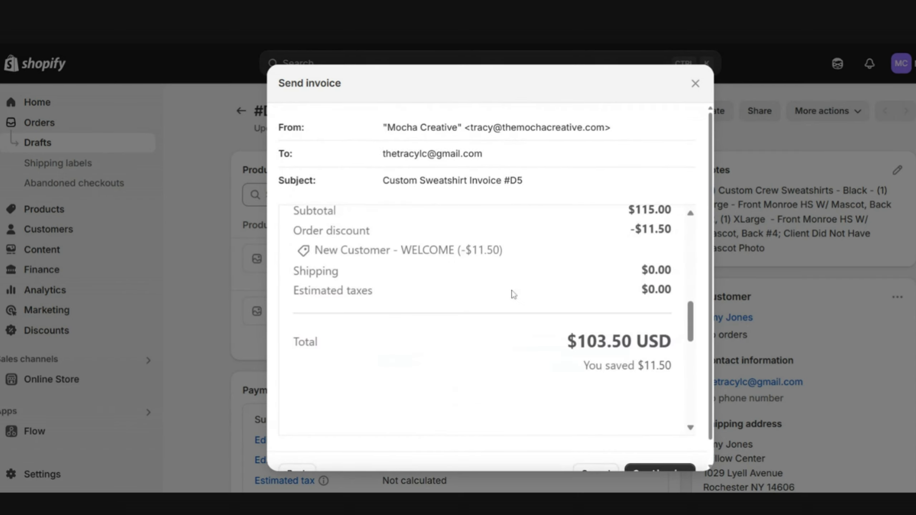
double_click(317, 251)
left_click_drag(337, 250, 454, 250)
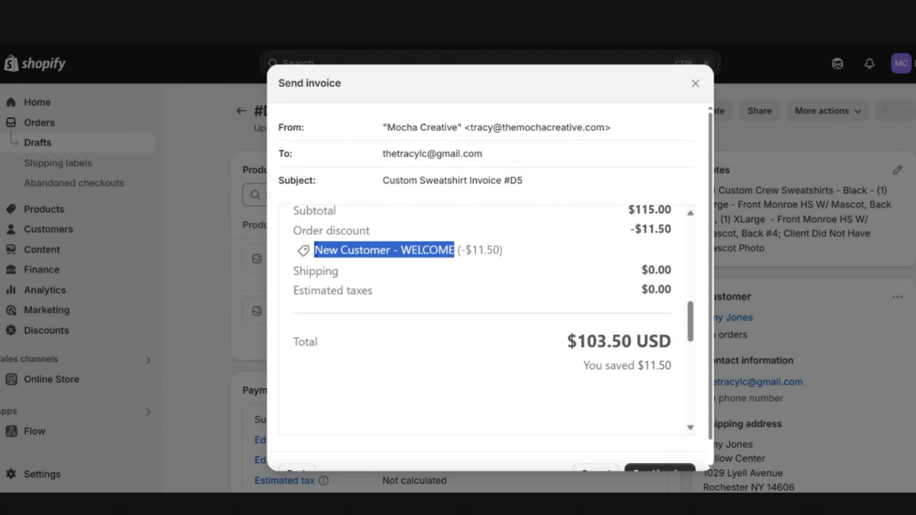
scroll(636, 430, "down", 10)
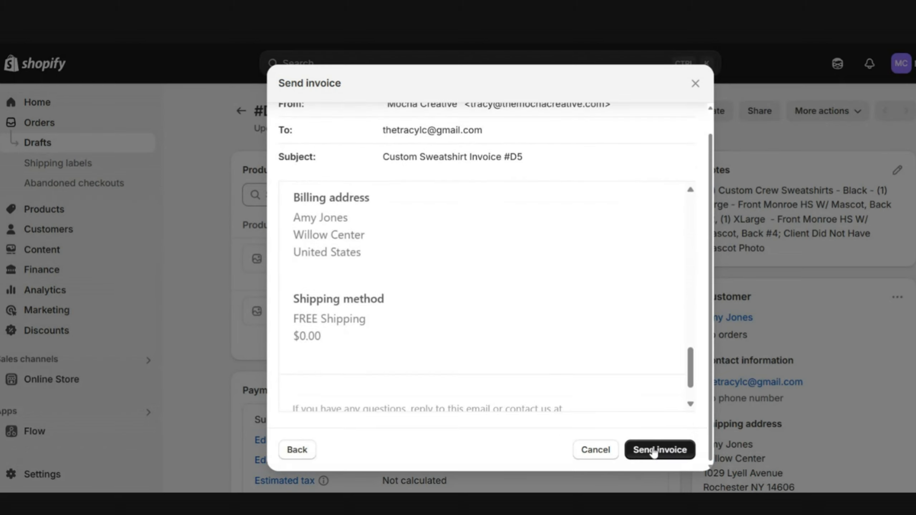
Send the reviewed invoice to the customer and look over the draft order page
left_click(655, 452)
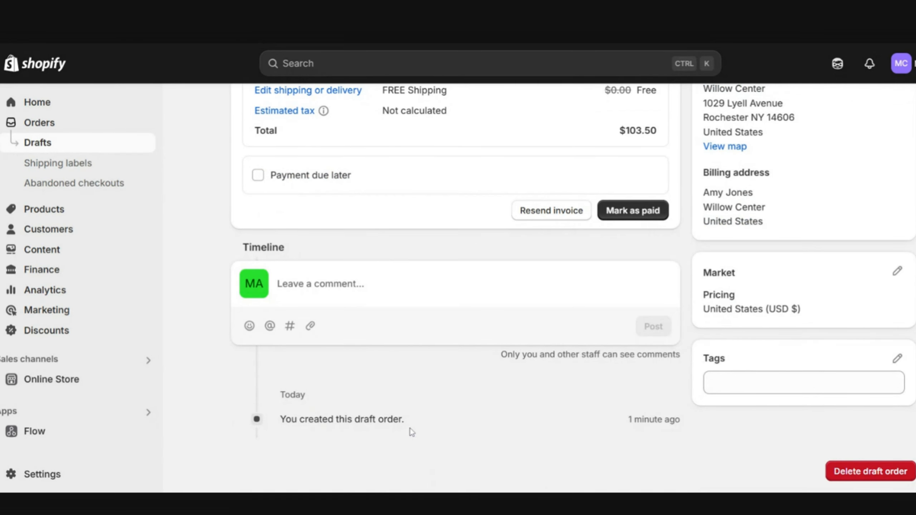
scroll(587, 256, "up", 7)
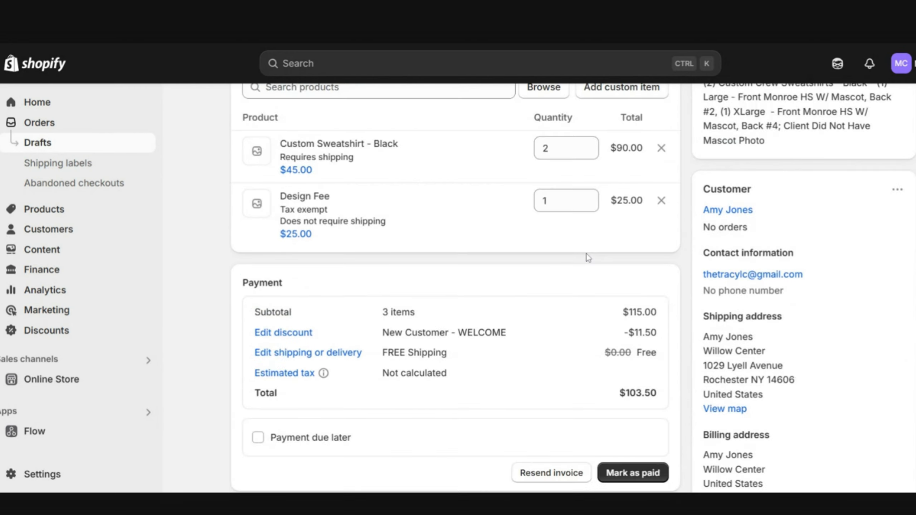
scroll(588, 257, "up", 2)
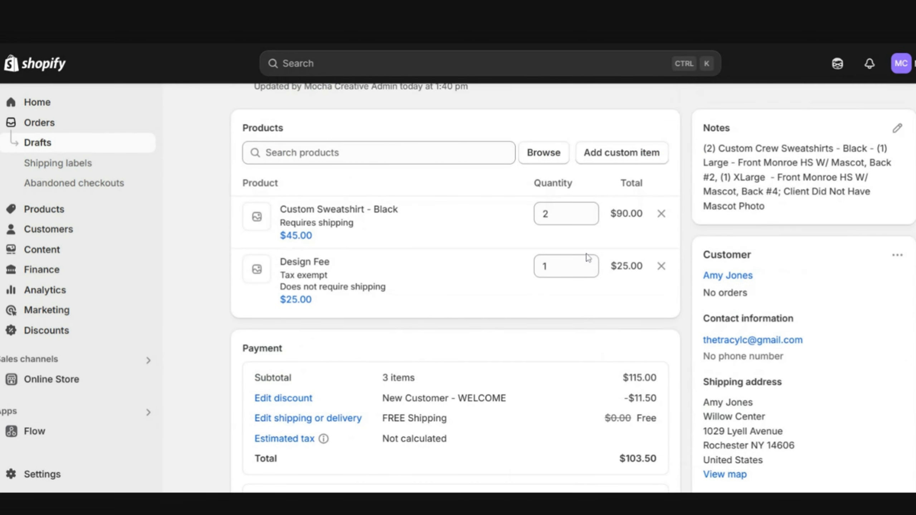
Look over the draft order, copy its shareable checkout link, and return to the order page
scroll(528, 429, "down", 4)
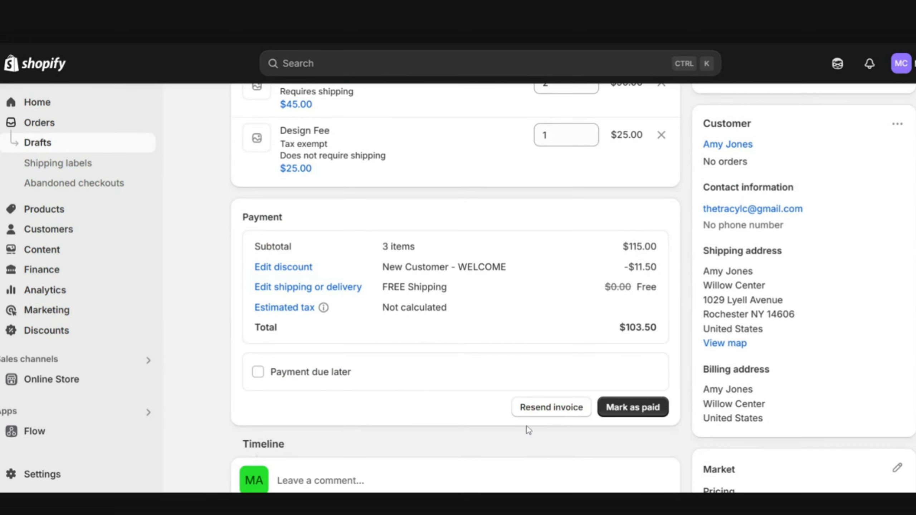
scroll(530, 418, "up", 5)
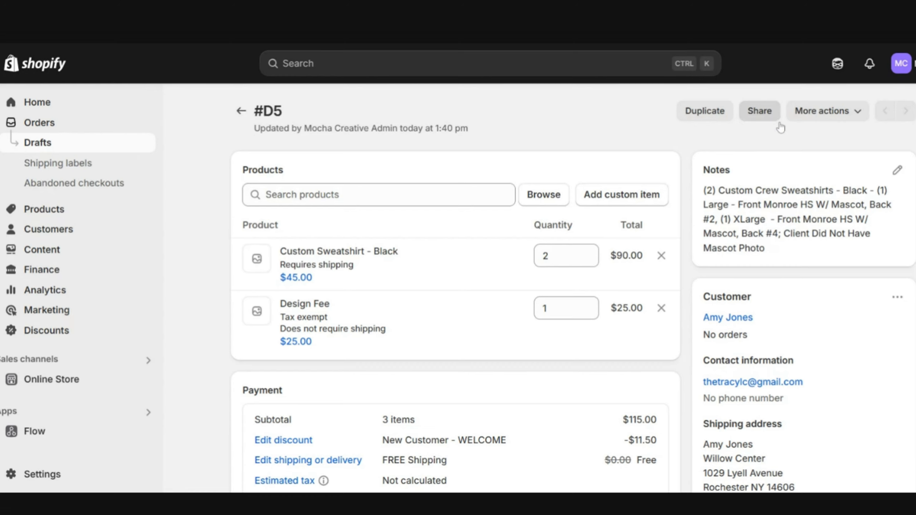
left_click(760, 115)
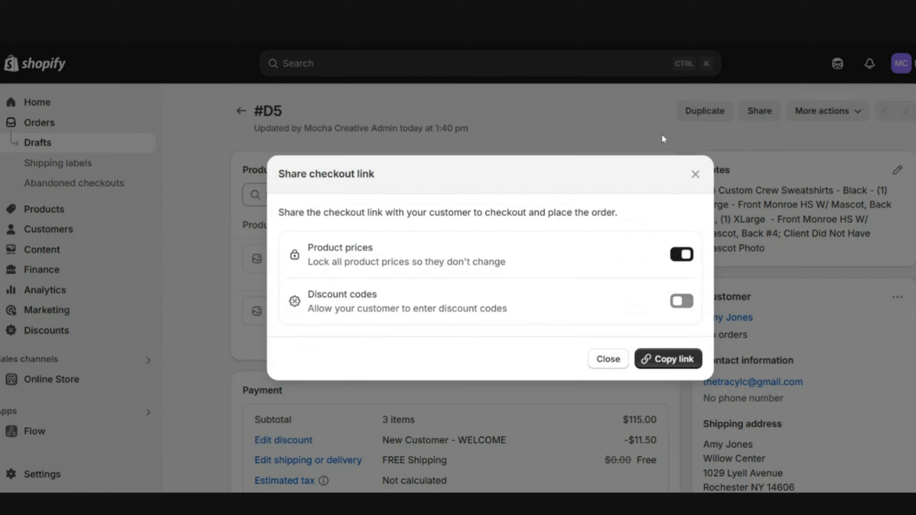
left_click(649, 360)
left_click(179, 140)
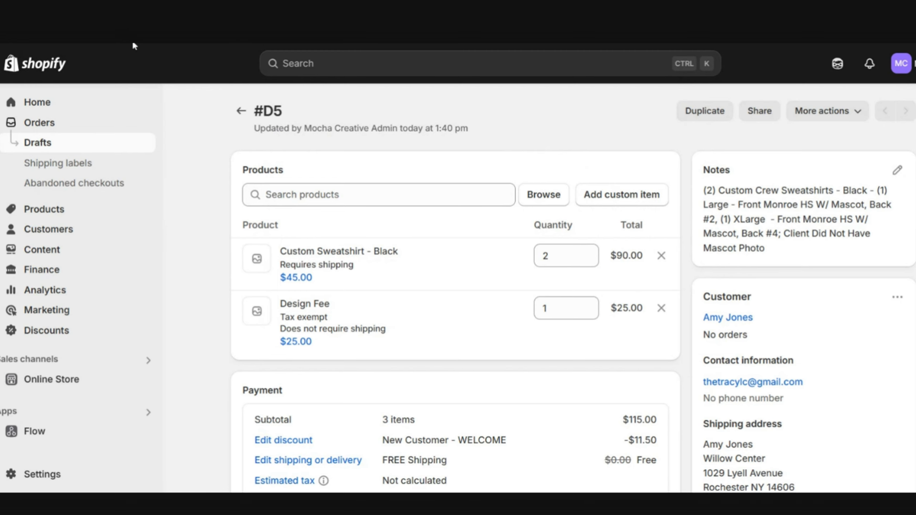
Start a new draft order containing the Awareness Shirts Domestic Violence Warrior variants in Small, M, L and XL
left_click(241, 112)
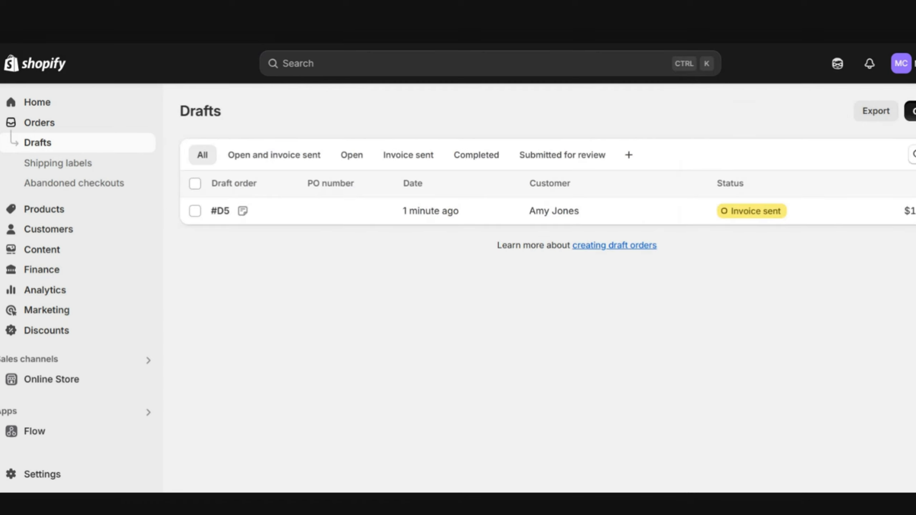
left_click(912, 112)
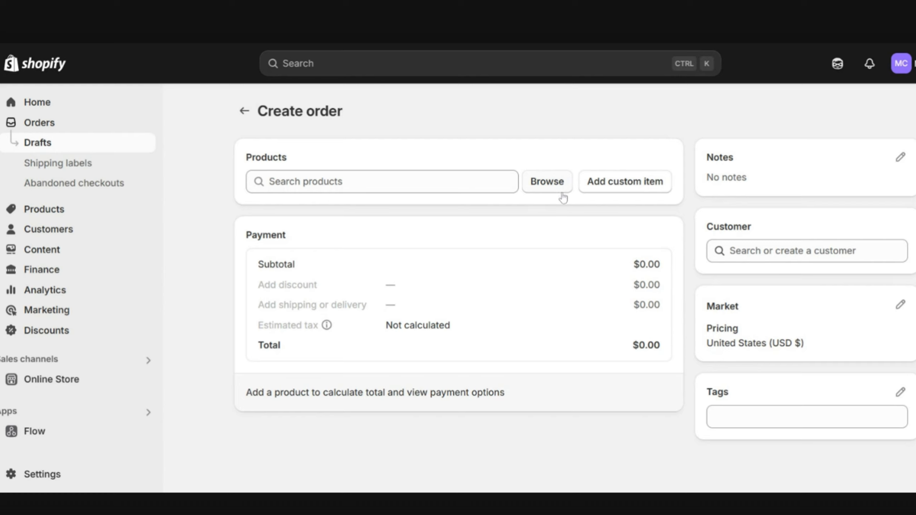
left_click(548, 187)
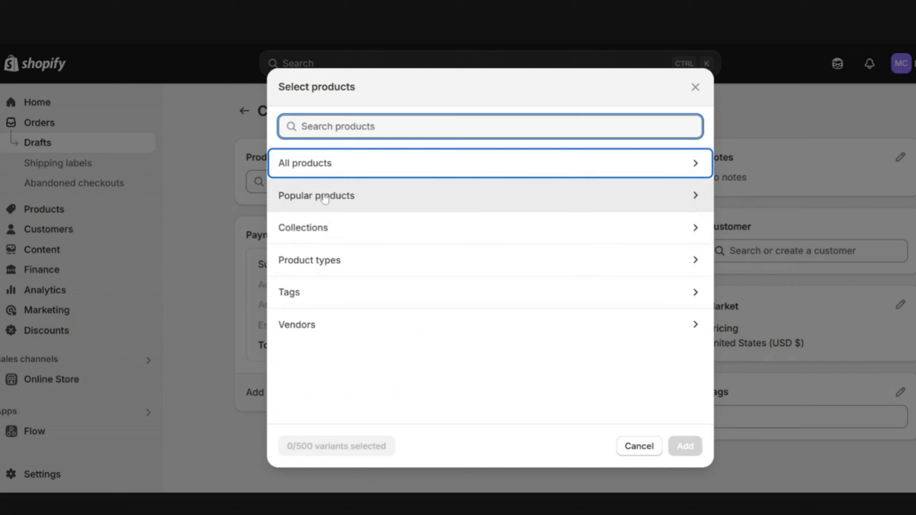
left_click(498, 169)
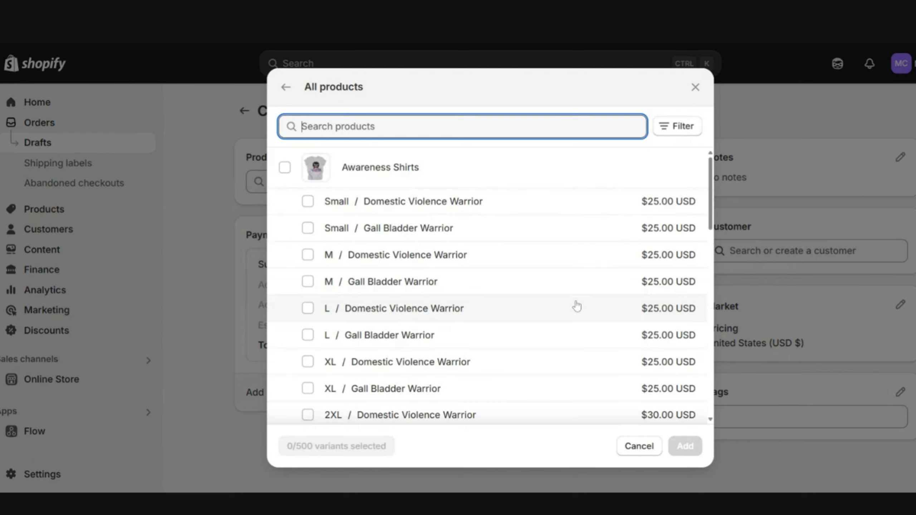
left_click(309, 203)
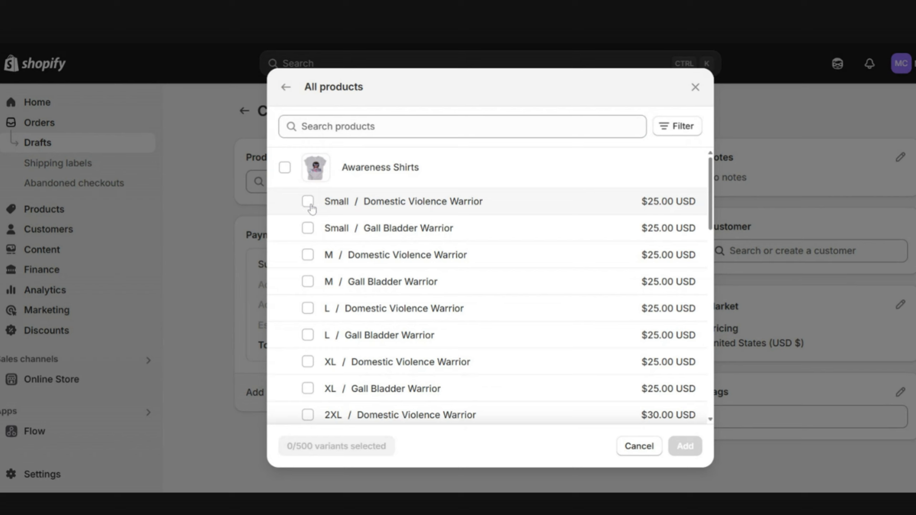
left_click(307, 255)
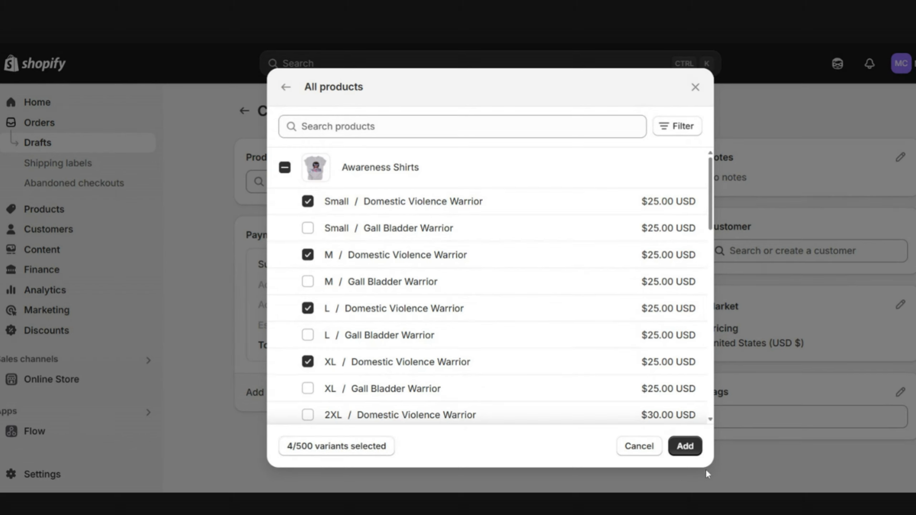
left_click(685, 447)
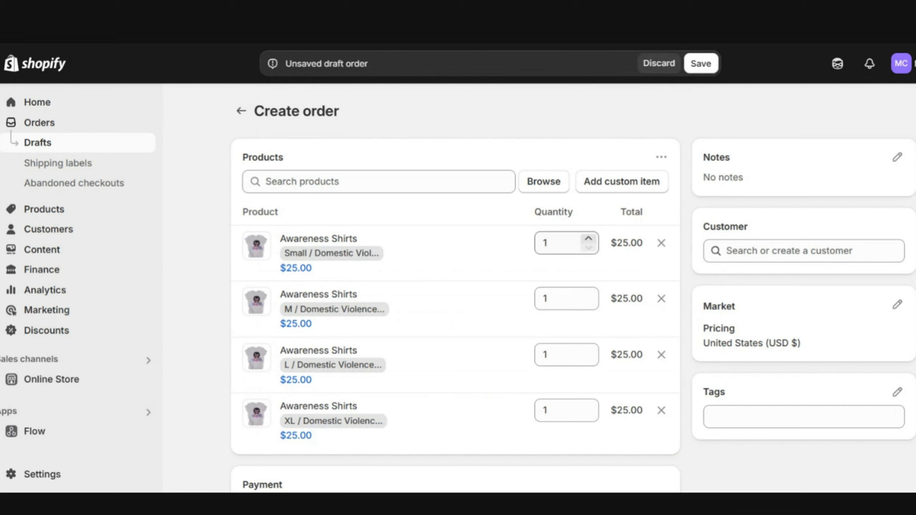
Set the quantity of each of the four Awareness Shirts variants to 50
left_click(559, 240)
left_click_drag(559, 242, 521, 240)
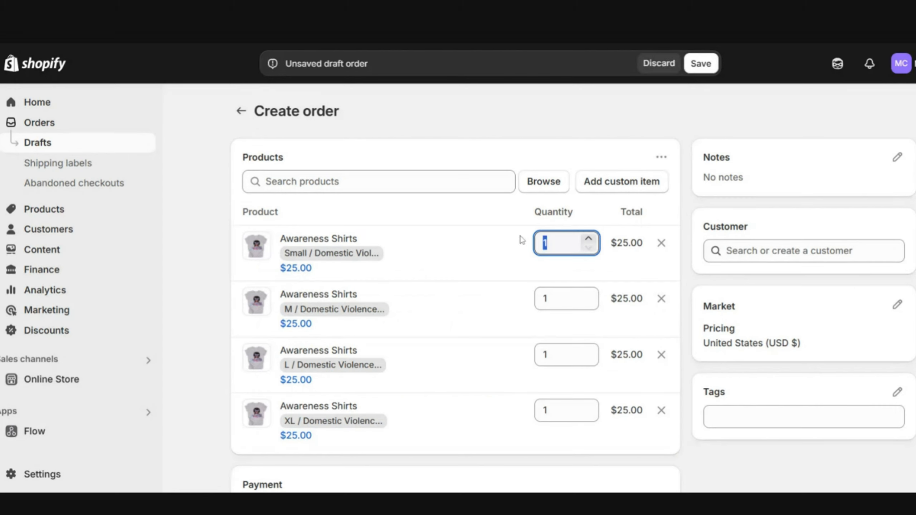
type("50")
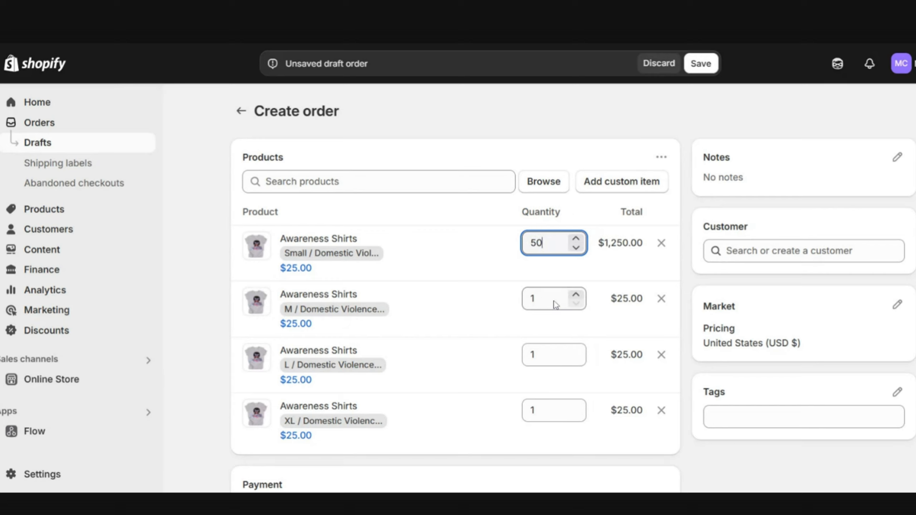
left_click(556, 305)
left_click_drag(556, 305, 462, 295)
type("50")
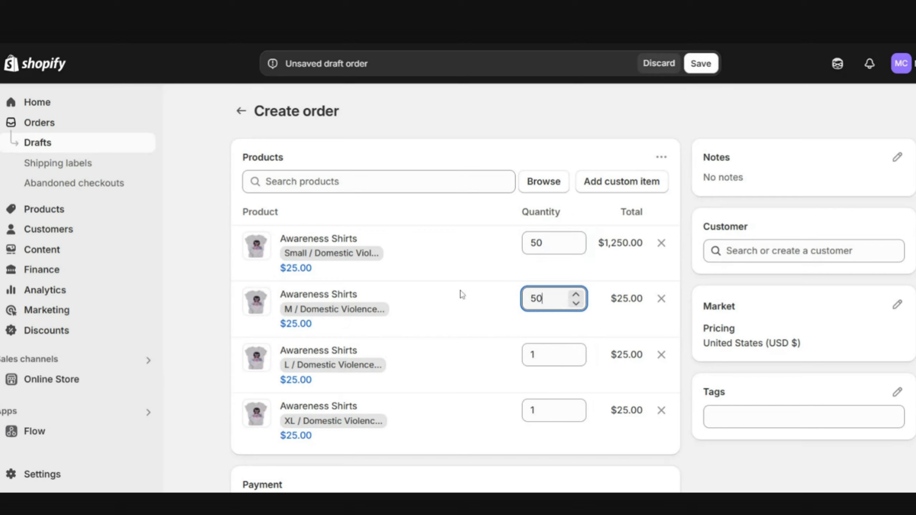
left_click_drag(556, 354, 460, 354)
type("50")
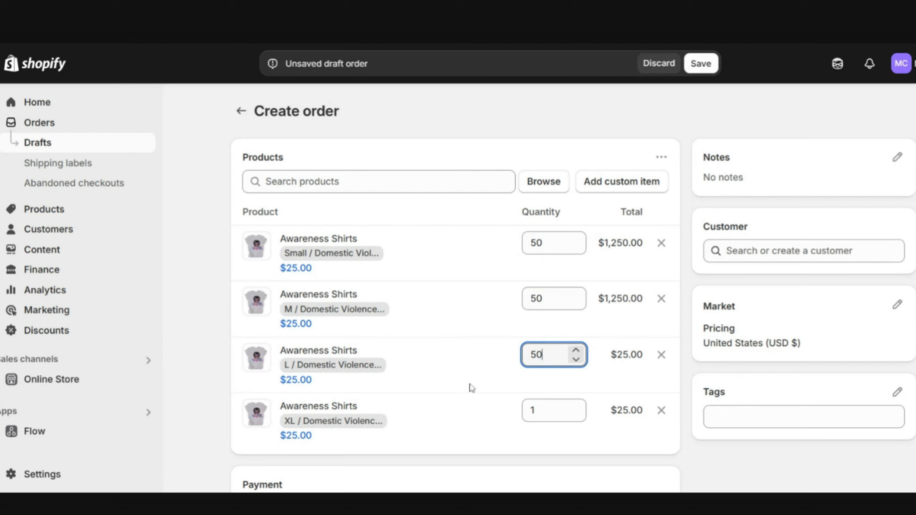
left_click_drag(552, 412, 532, 410)
type("50")
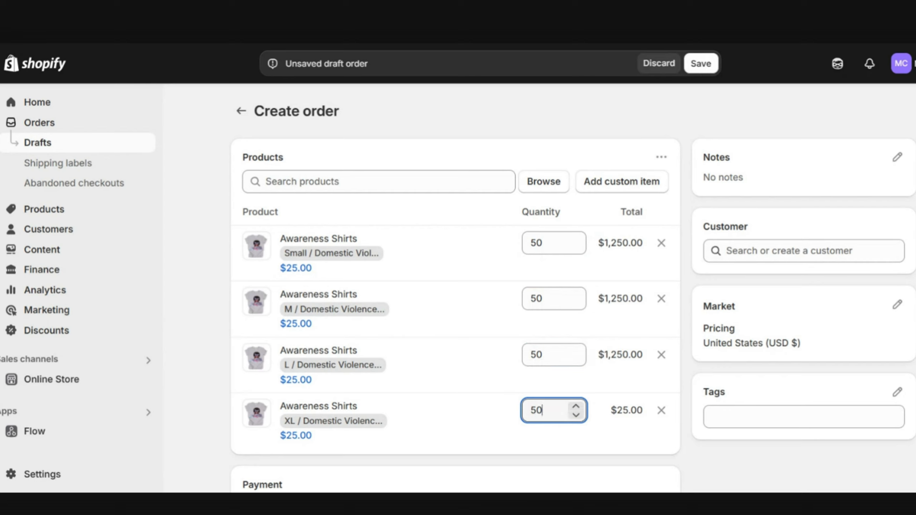
left_click(601, 132)
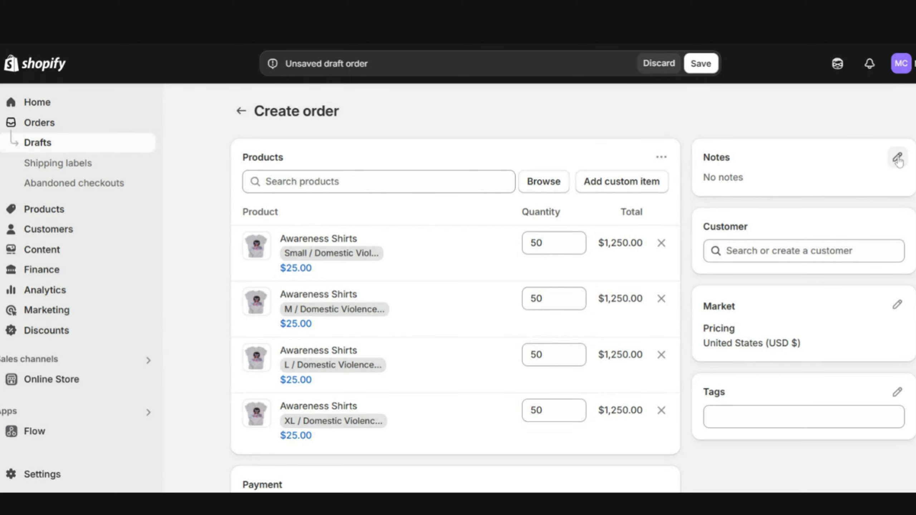
Add the note "Willow Center Awareness Event." and assign the existing customer to the order
left_click(897, 158)
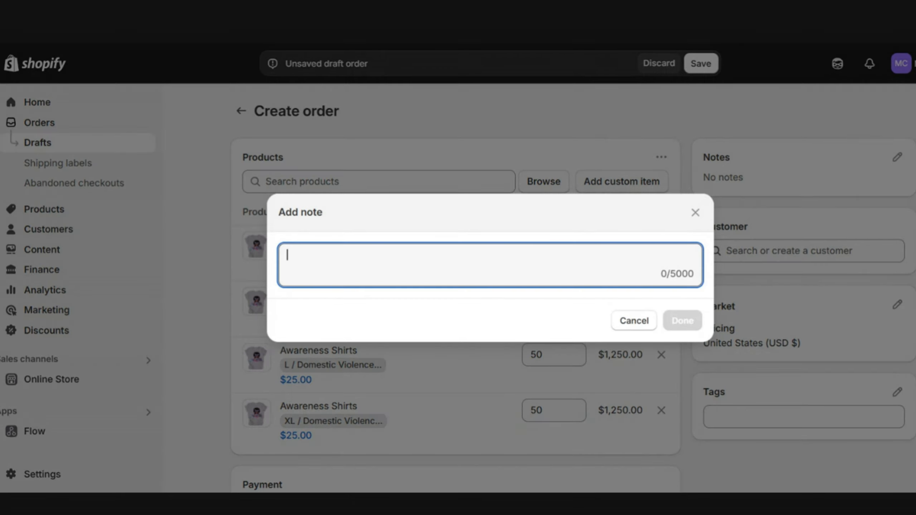
type("Willow C")
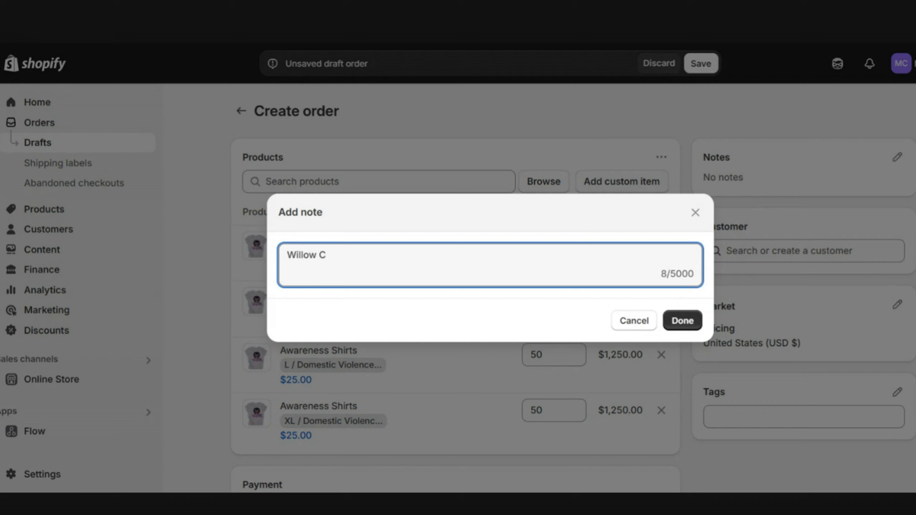
type("enter Awareness E")
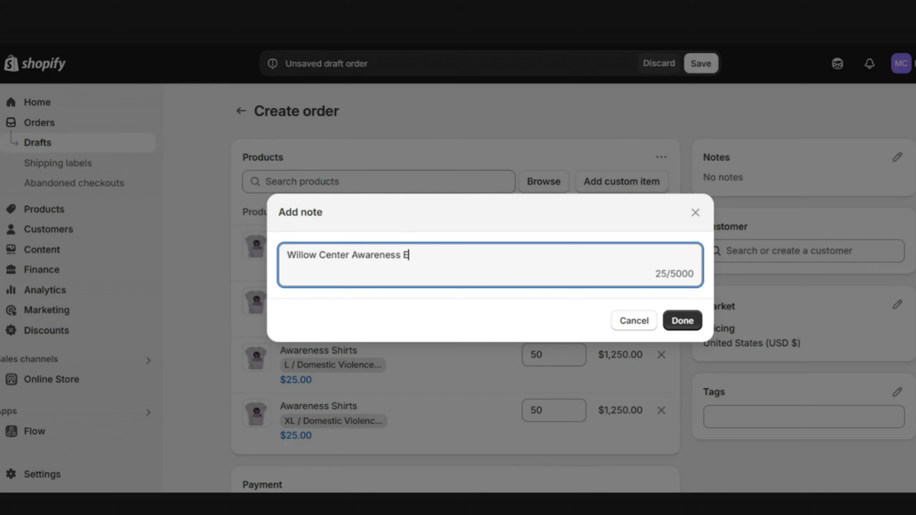
type("vent.")
left_click(683, 320)
left_click(803, 251)
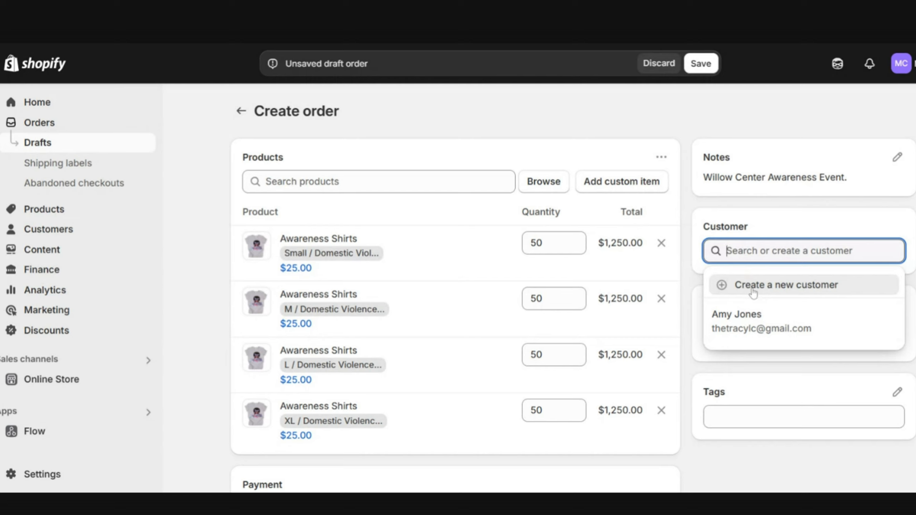
left_click(742, 331)
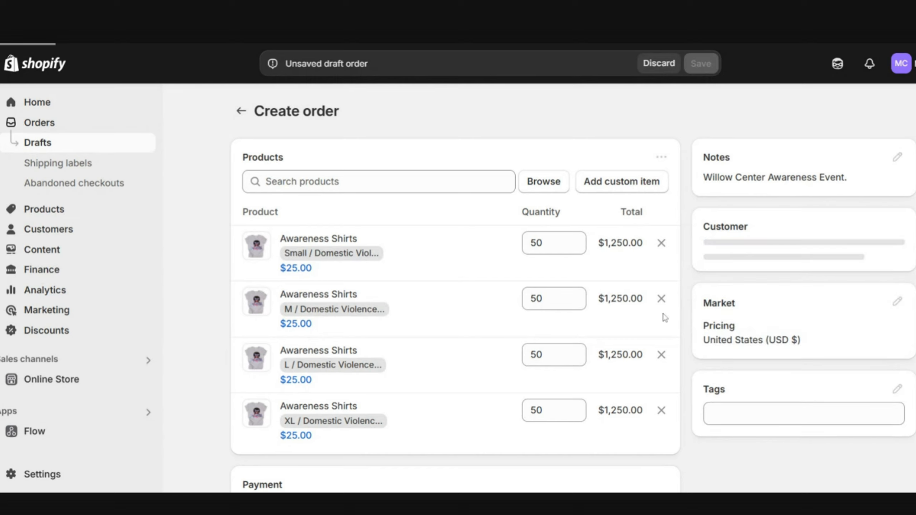
Apply the Standard $6.90 shipping rate to the draft order
scroll(590, 226, "down", 5)
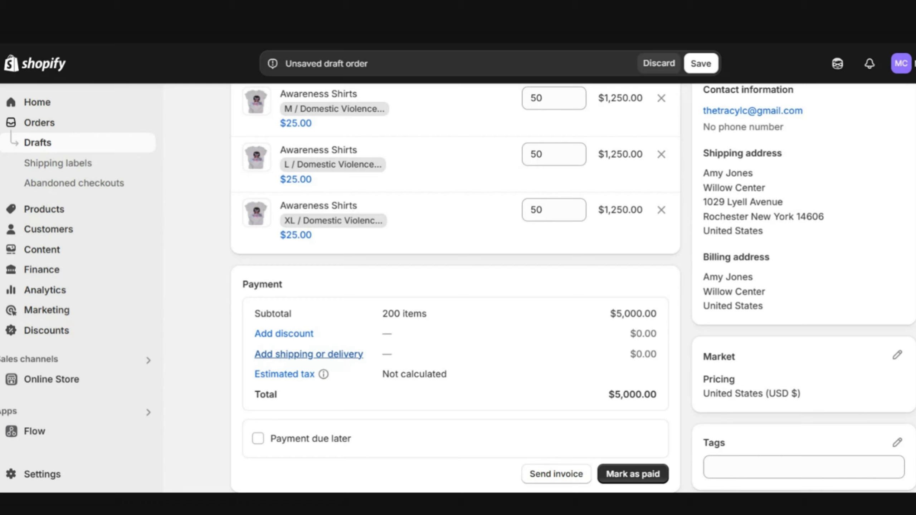
left_click(316, 355)
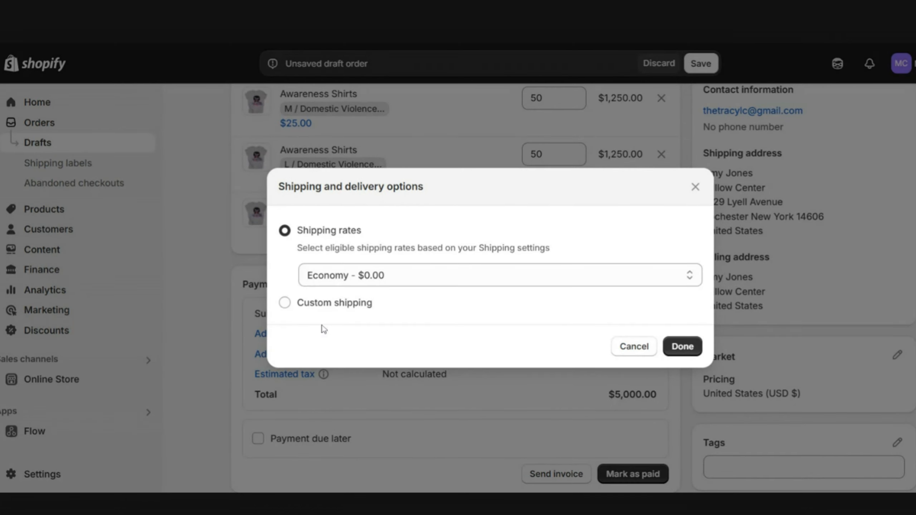
left_click(396, 281)
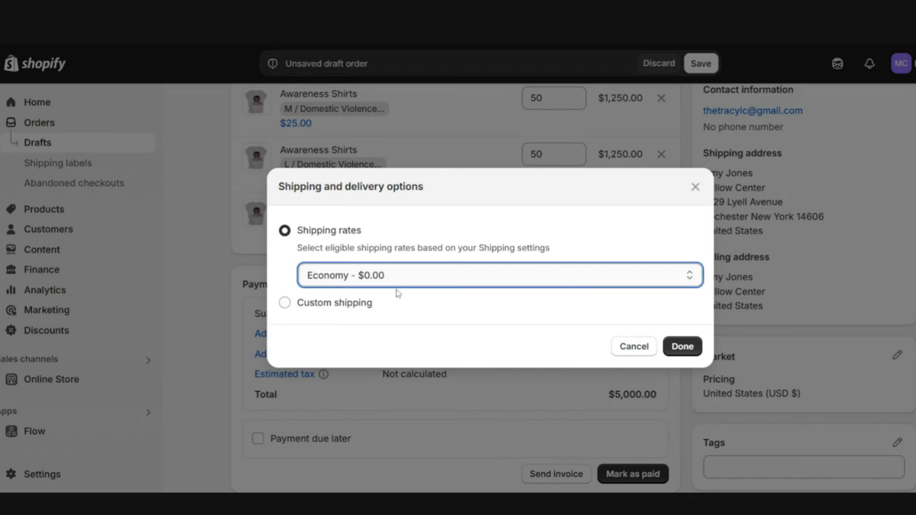
left_click(391, 313)
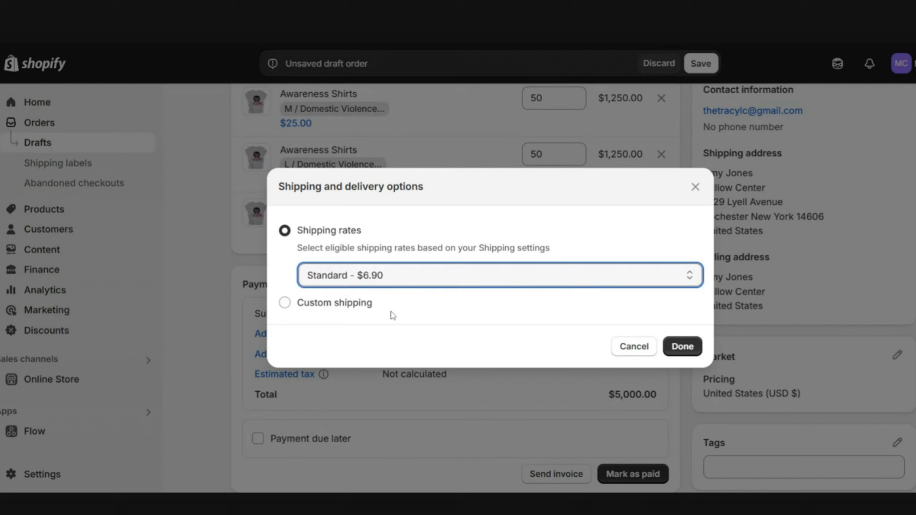
left_click(682, 346)
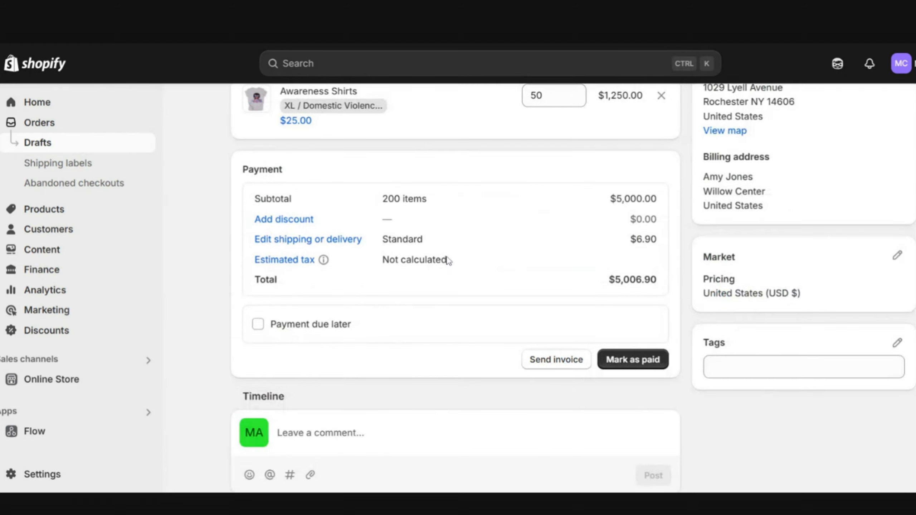
Examine the saved draft order's products, payment summary, timeline and options for adding a discount
left_click(277, 220)
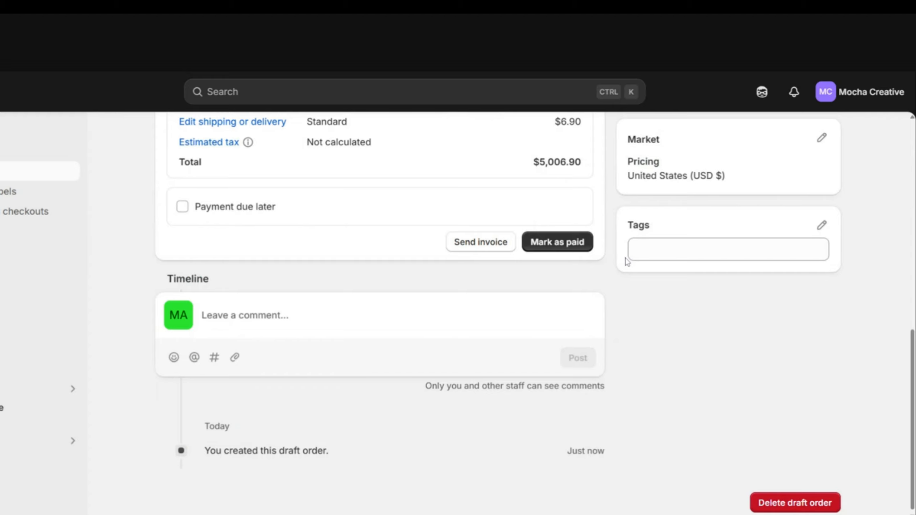
scroll(704, 231, "up", 10)
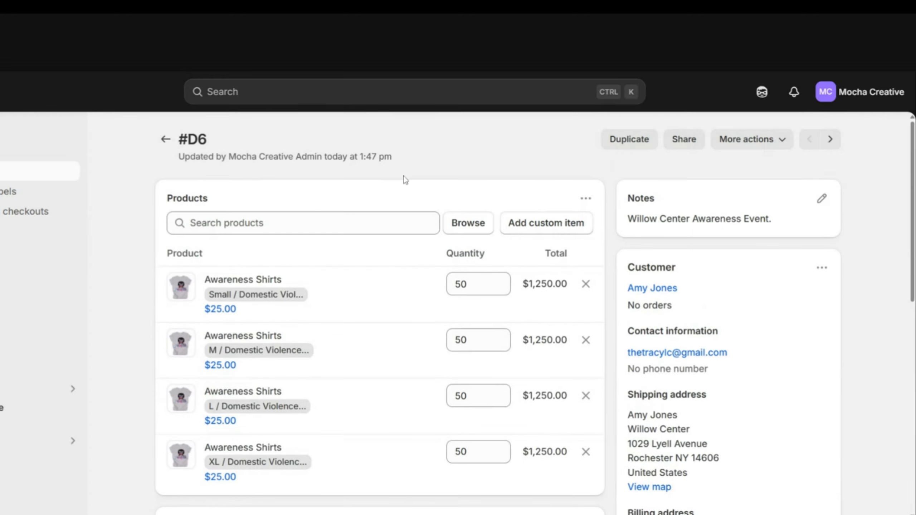
scroll(799, 313, "down", 12)
scroll(440, 227, "up", 12)
scroll(205, 306, "down", 7)
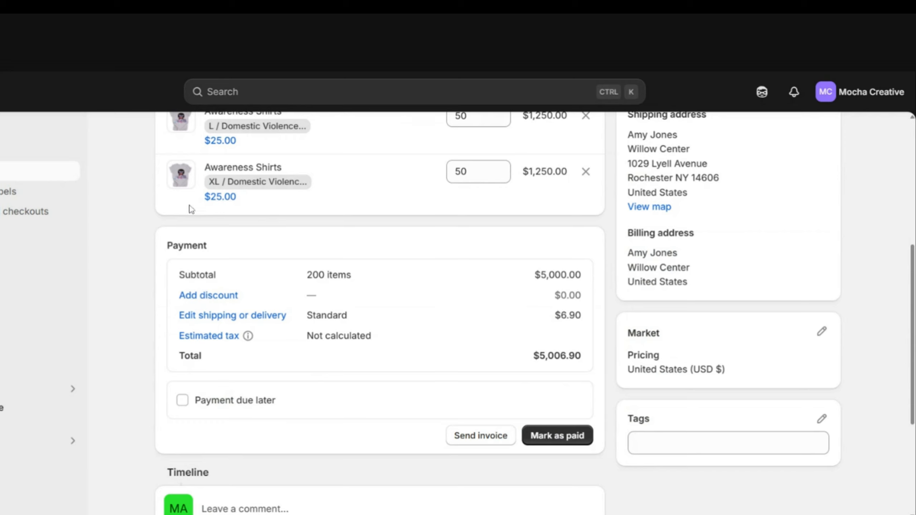
left_click(209, 296)
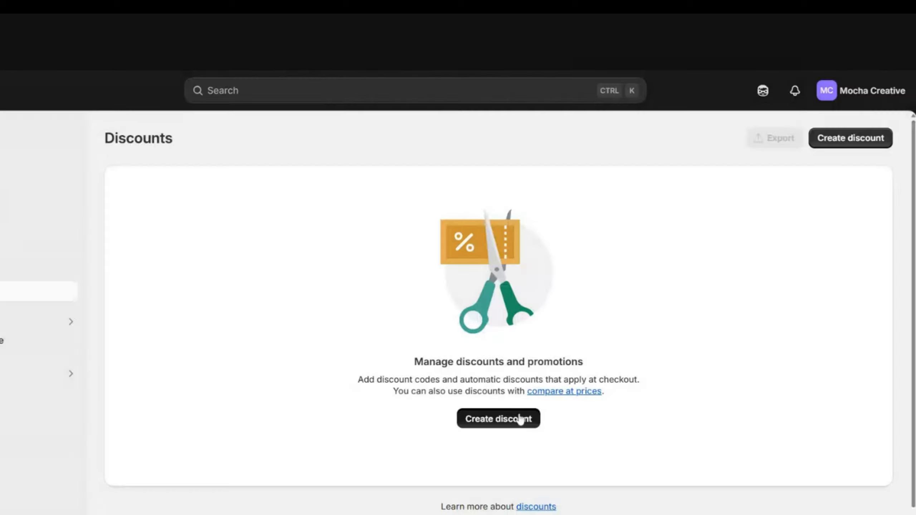
Create an automatic amount-off-order discount titled WILLOWCTR with a value of 15 percent
left_click(519, 420)
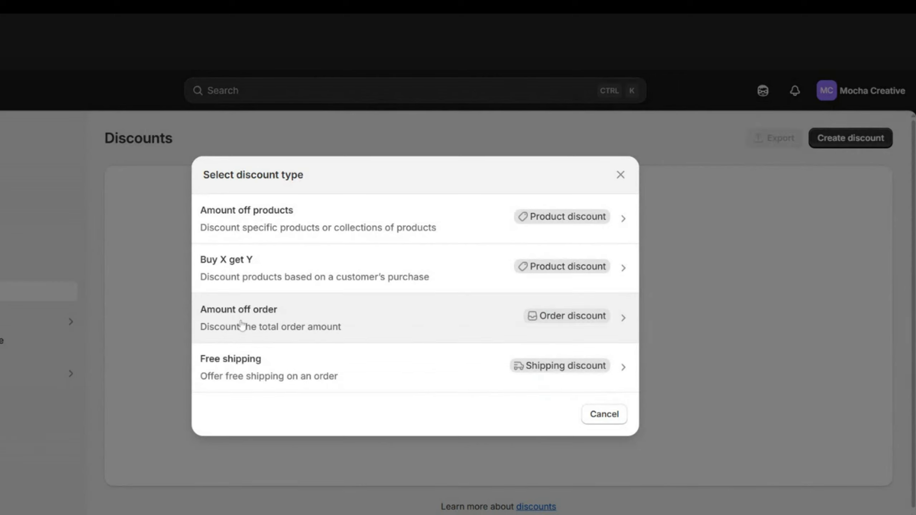
left_click(380, 320)
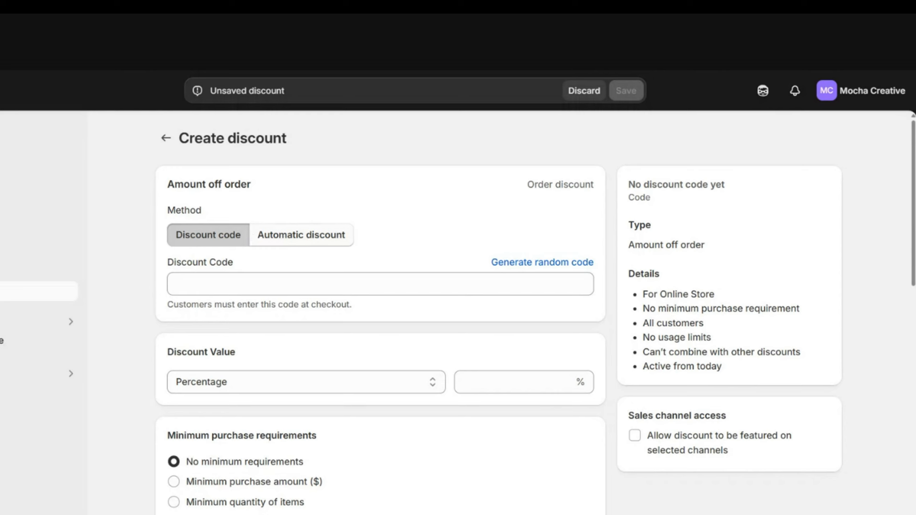
left_click(302, 235)
left_click(296, 284)
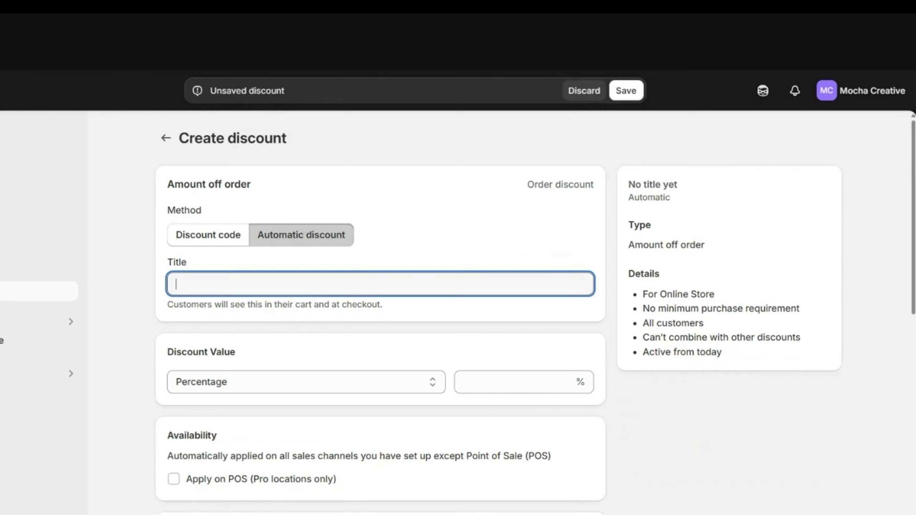
left_click(227, 312)
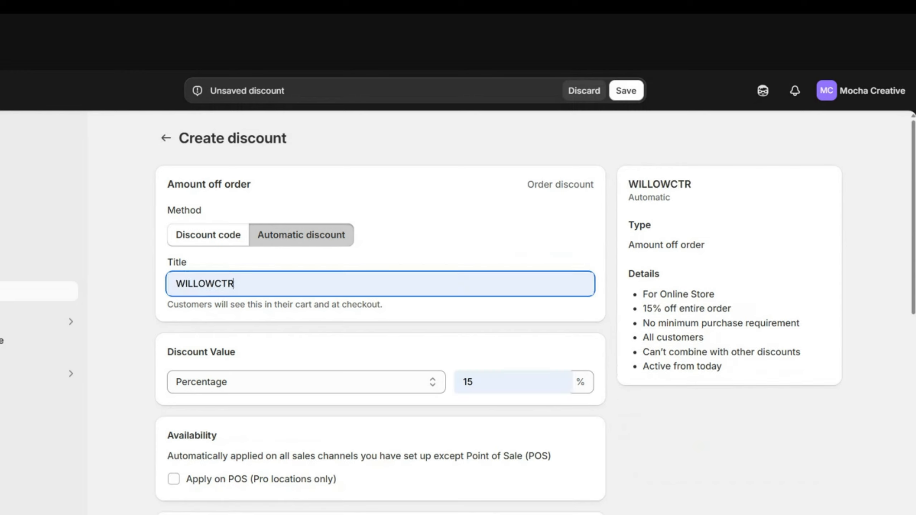
left_click(227, 312)
left_click_drag(199, 305, 324, 305)
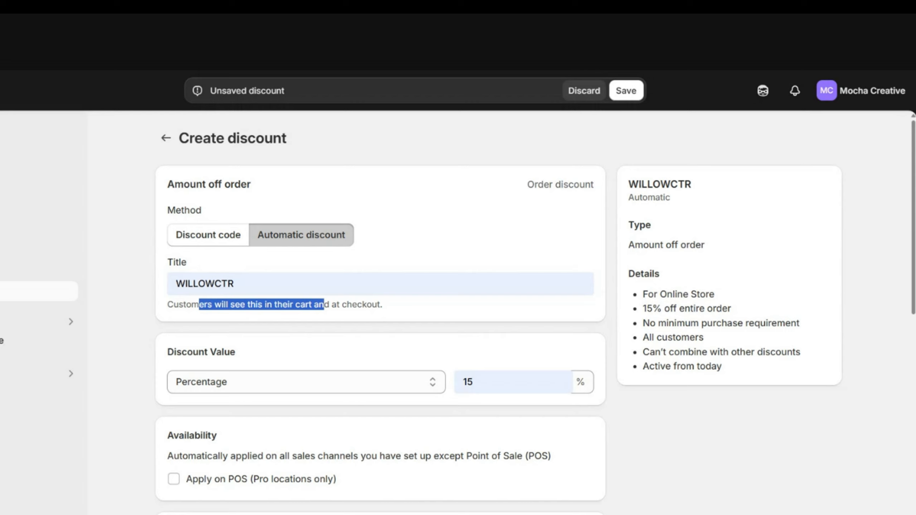
Examine the discount's value types, minimum purchase requirements, combination options and active dates
left_click(293, 385)
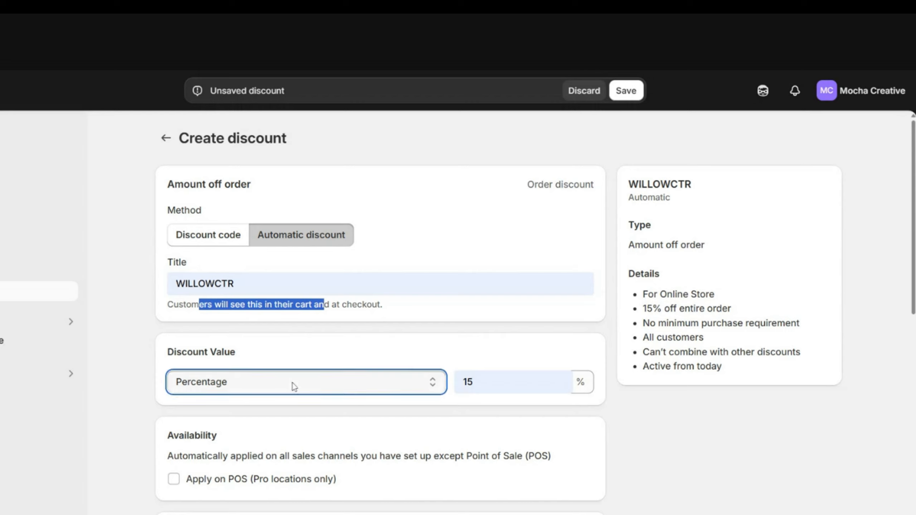
left_click(273, 405)
left_click(268, 392)
left_click(271, 404)
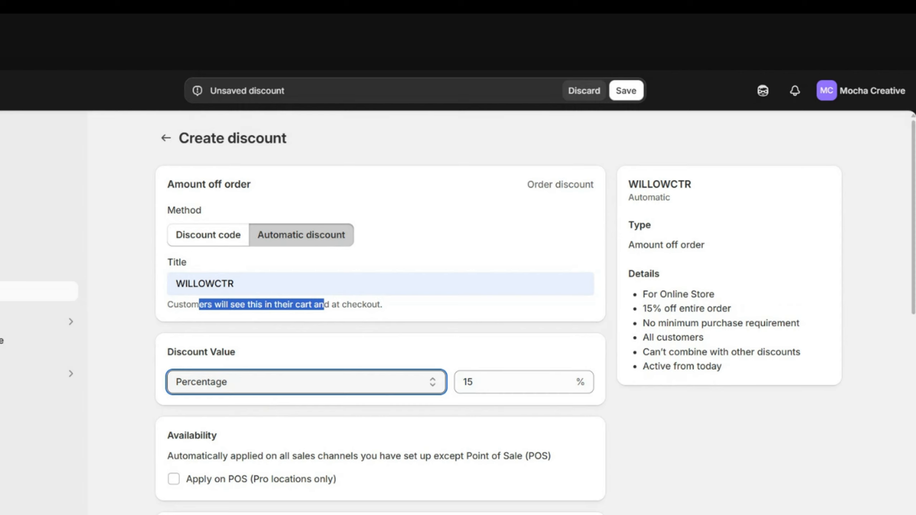
scroll(321, 135, "down", 10)
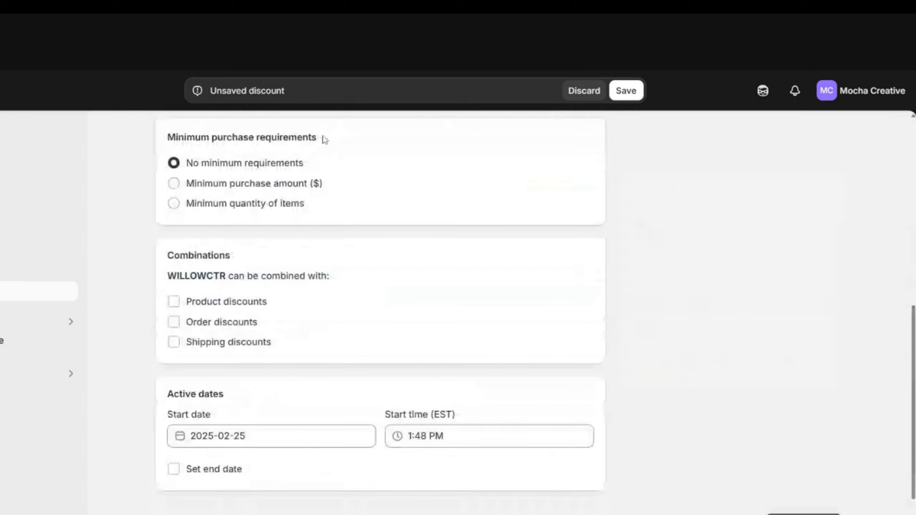
scroll(321, 137, "up", 4)
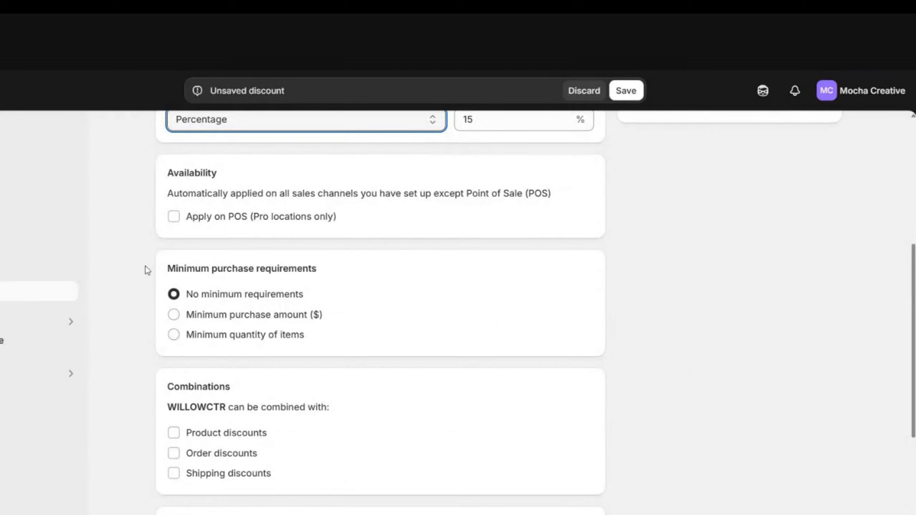
left_click_drag(146, 266, 345, 284)
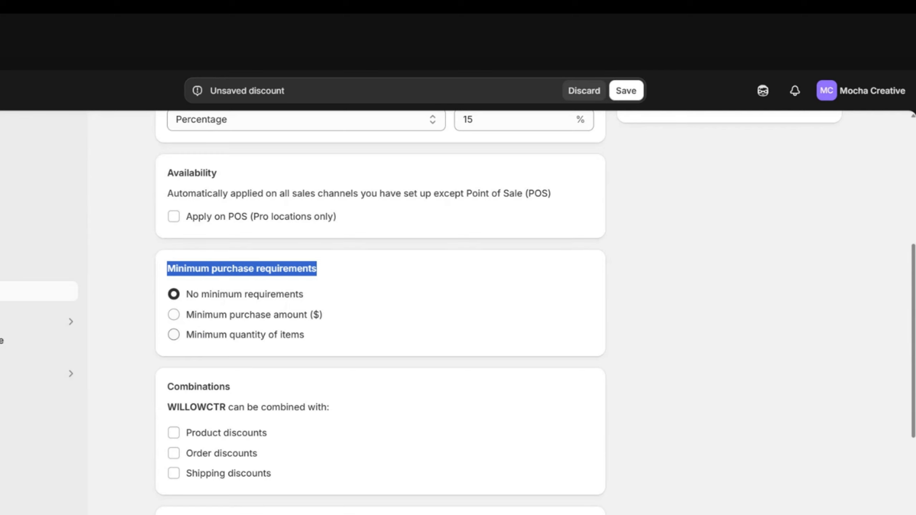
scroll(280, 337, "down", 5)
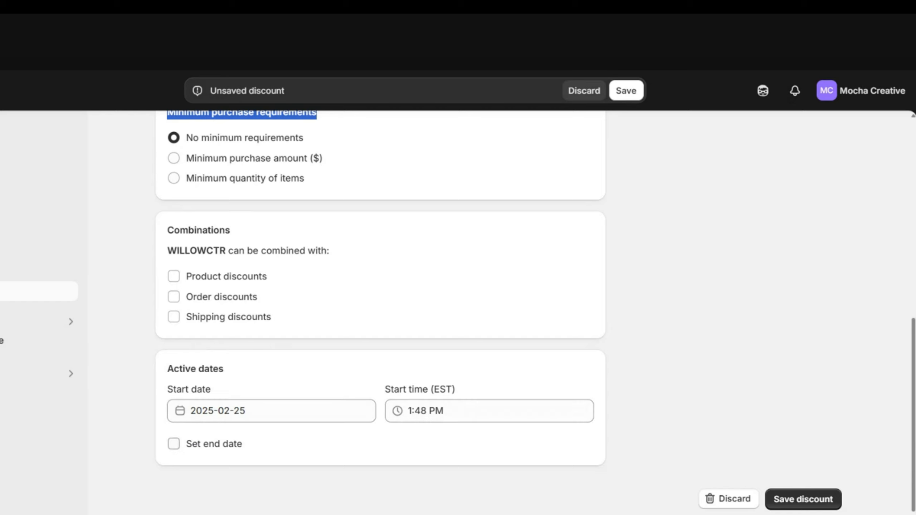
Give the WILLOWCTR discount an end date of 2025-02-26 at 11:59 PM and save the discount
left_click(177, 446)
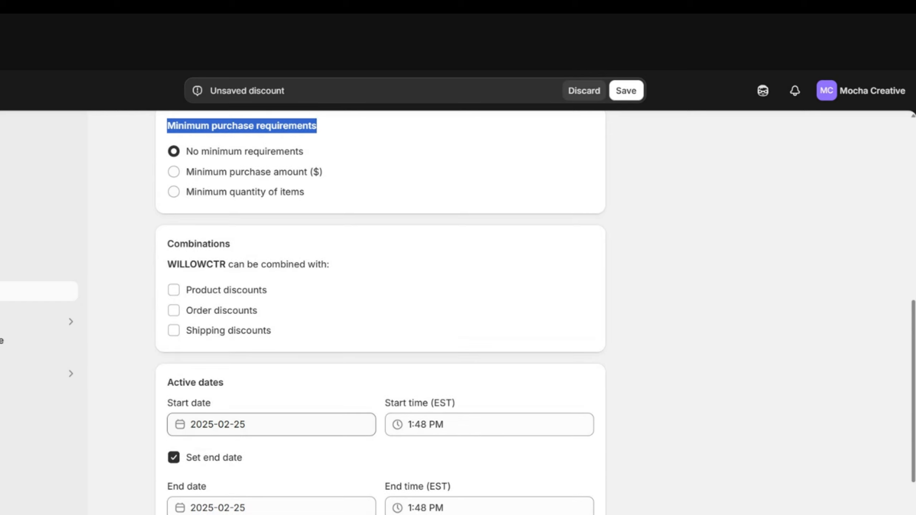
scroll(267, 461, "down", 2)
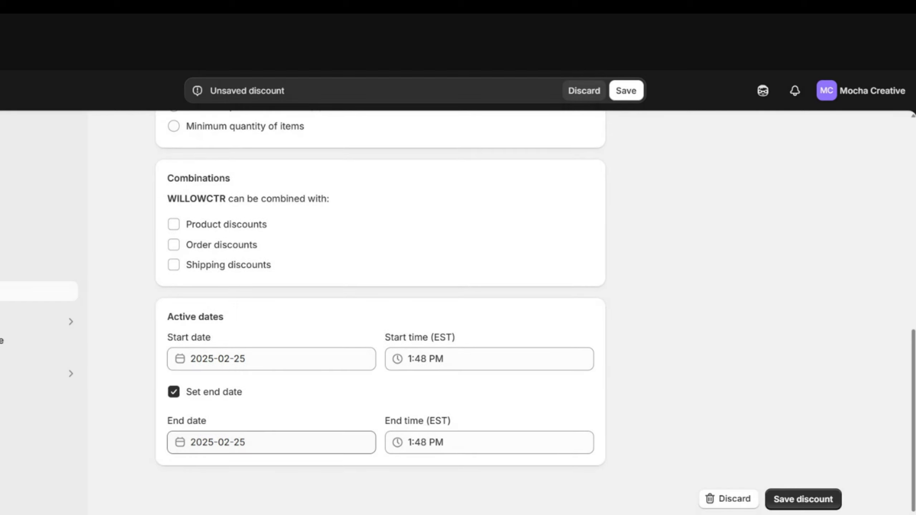
left_click(238, 442)
left_click(282, 413)
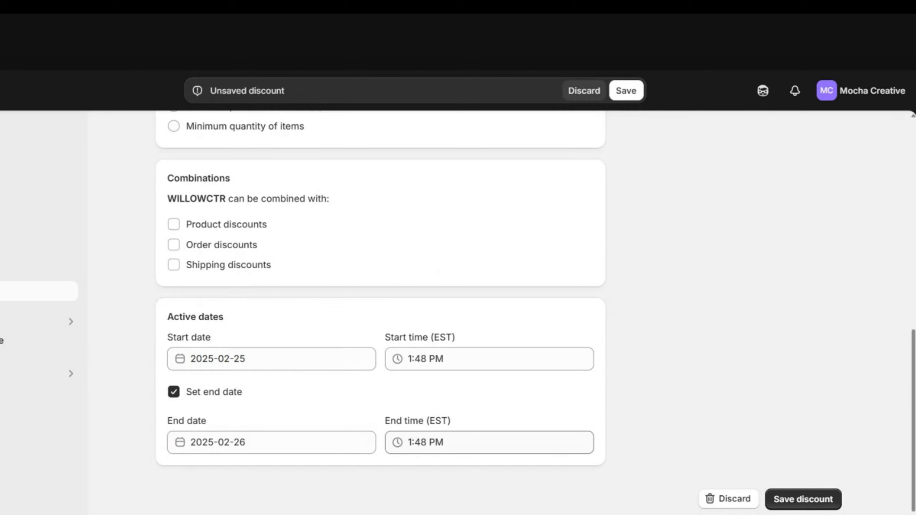
left_click_drag(427, 442, 408, 442)
type("11:59")
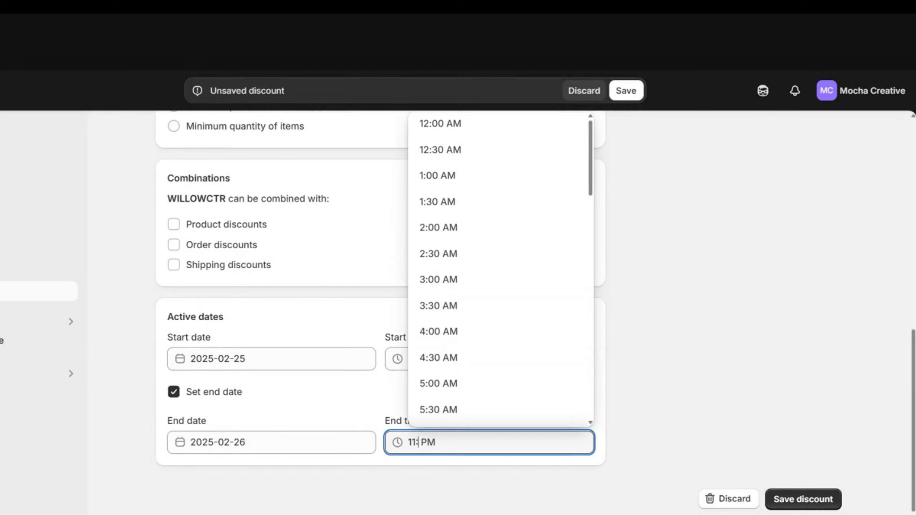
left_click(892, 388)
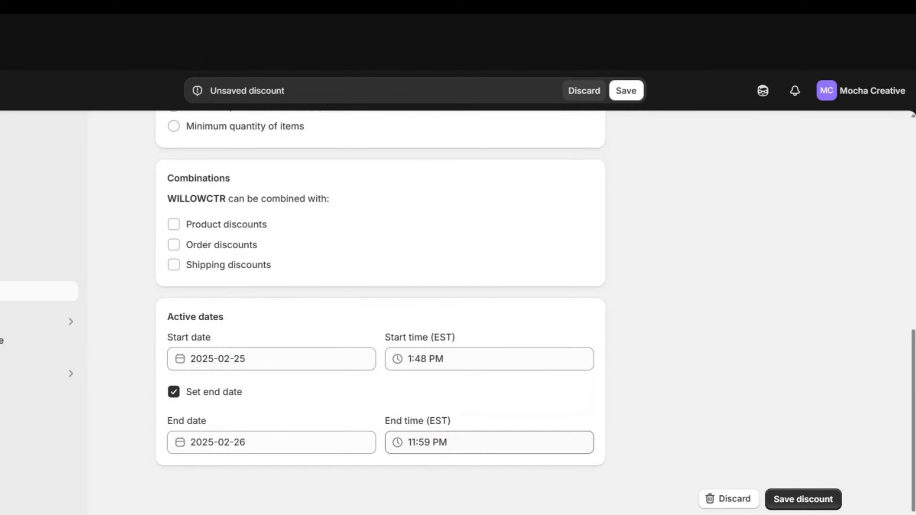
left_click(469, 359)
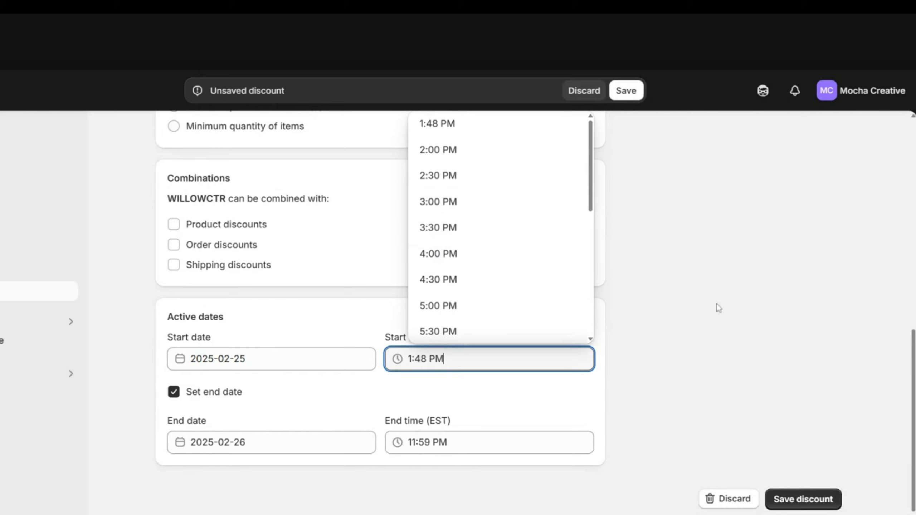
left_click(817, 507)
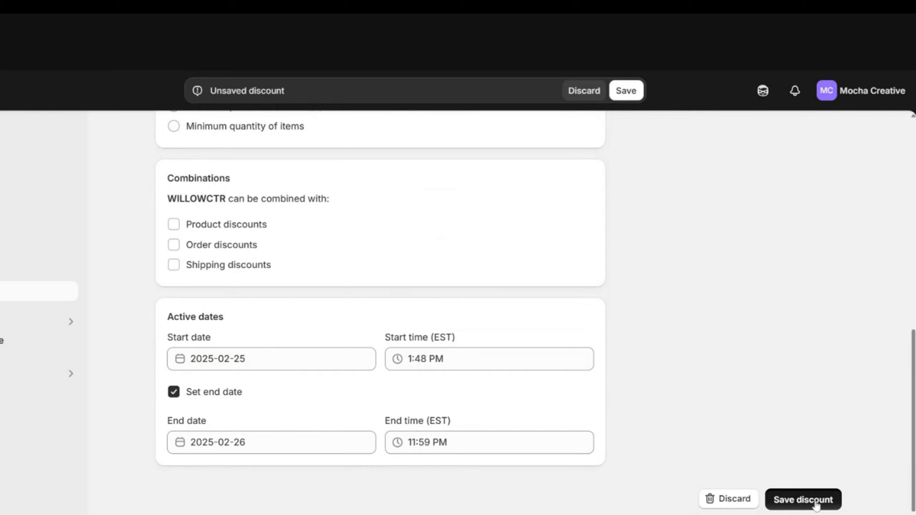
left_click(817, 507)
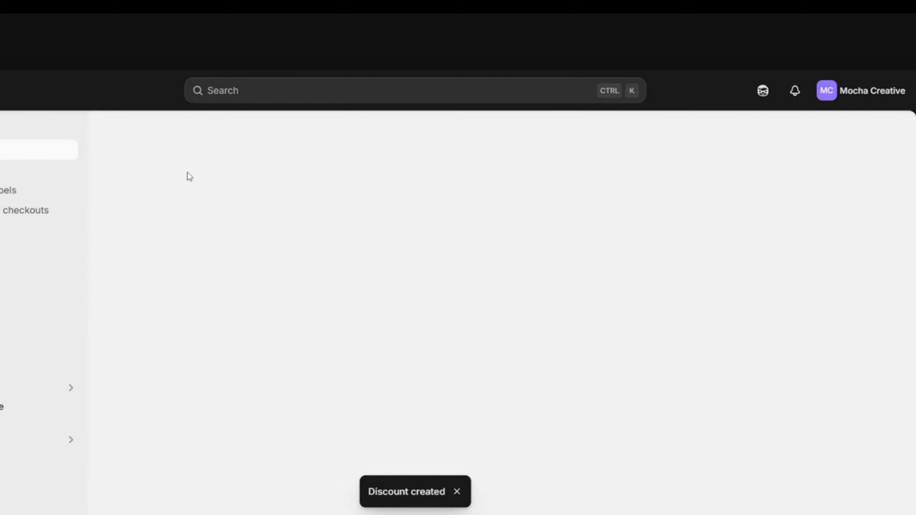
Open the Awareness Shirts draft order with Open status and apply all eligible automatic discounts, including WILLOWCTR
left_click(42, 155)
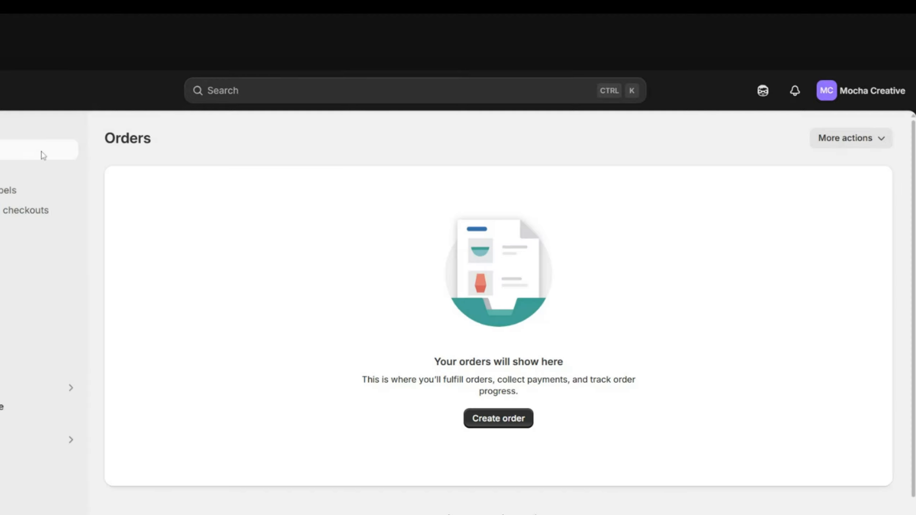
left_click(39, 170)
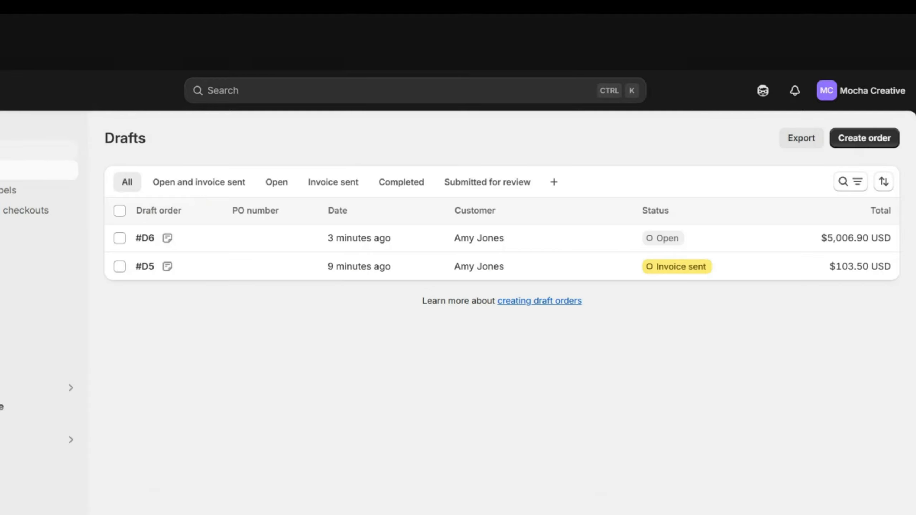
left_click(149, 242)
scroll(354, 313, "down", 5)
left_click(191, 312)
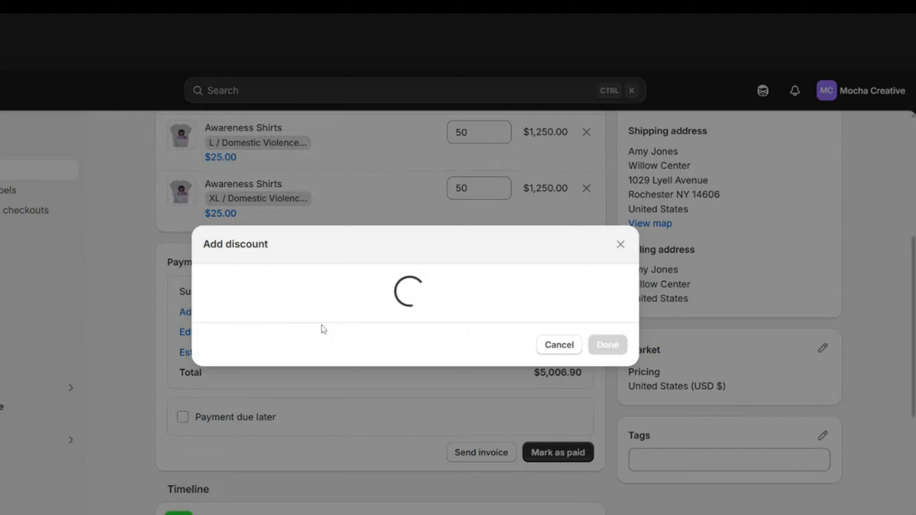
left_click(210, 305)
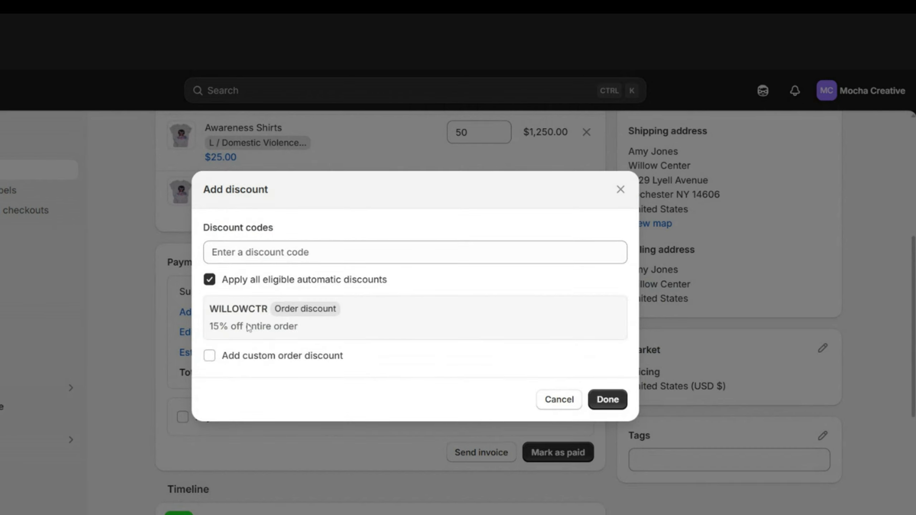
left_click(607, 399)
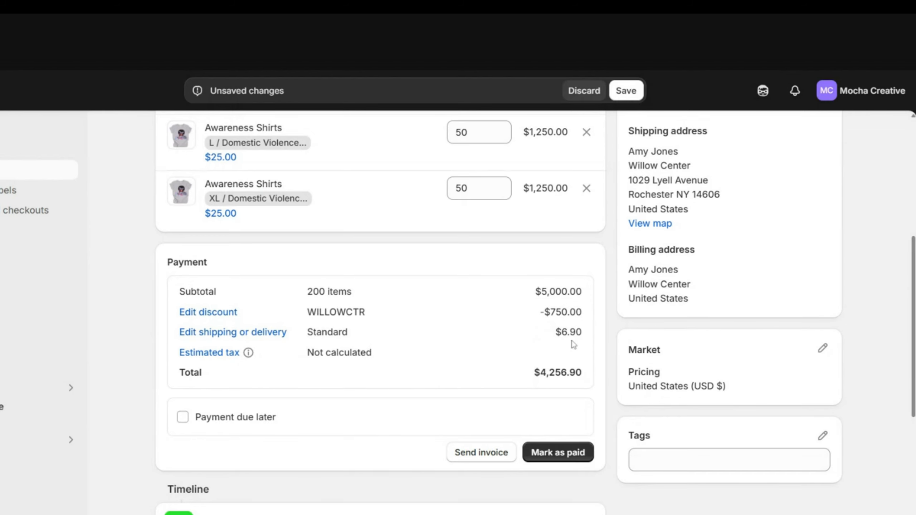
Save the discounted draft order and open its invoice form with all product prices locked
scroll(563, 346, "down", 4)
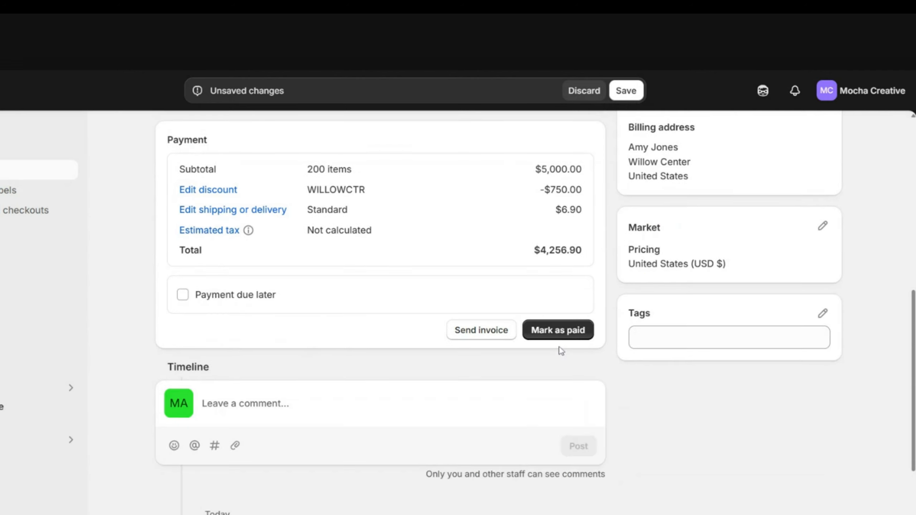
left_click_drag(202, 271, 306, 293)
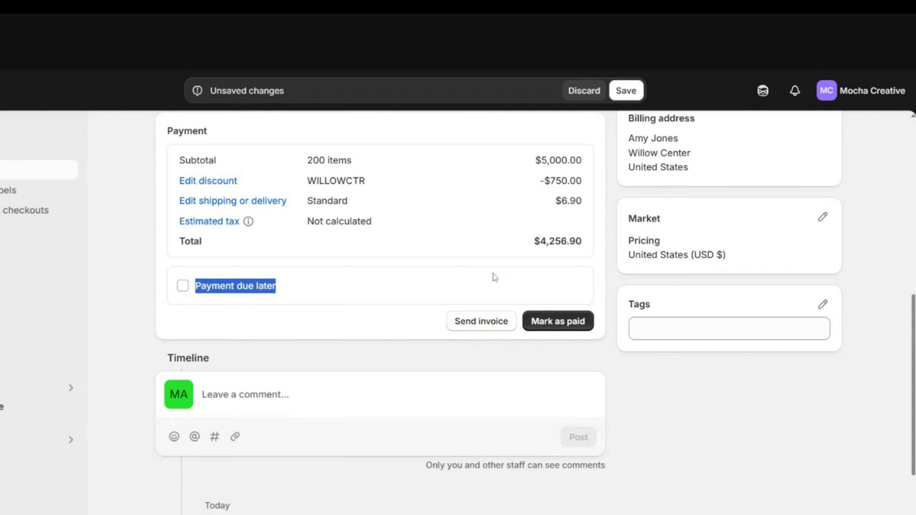
left_click(534, 299)
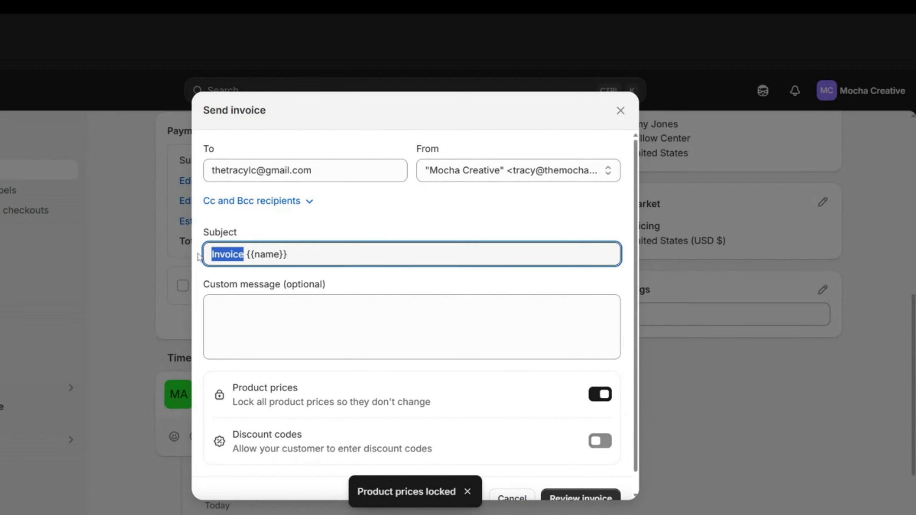
Change the invoice subject to "Willow Center Awareness Shirt Order {{name}}"
type("Willow")
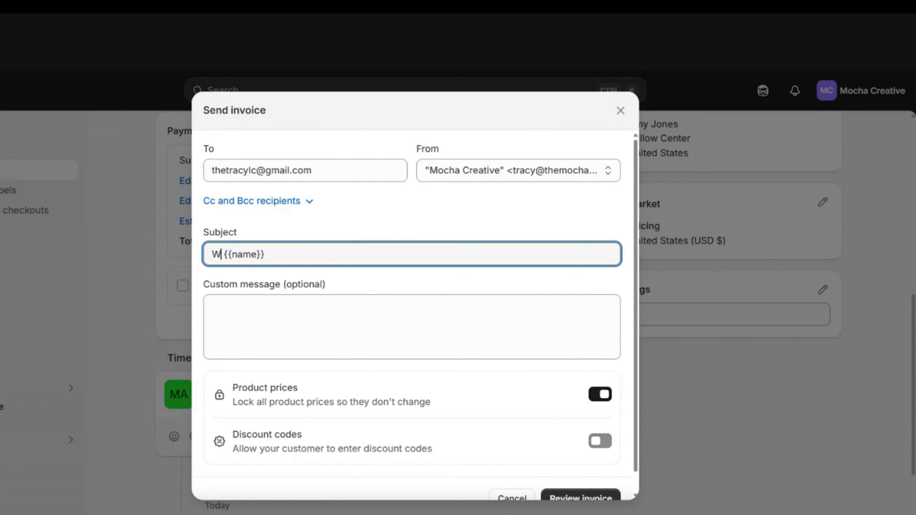
type(" Center Aw")
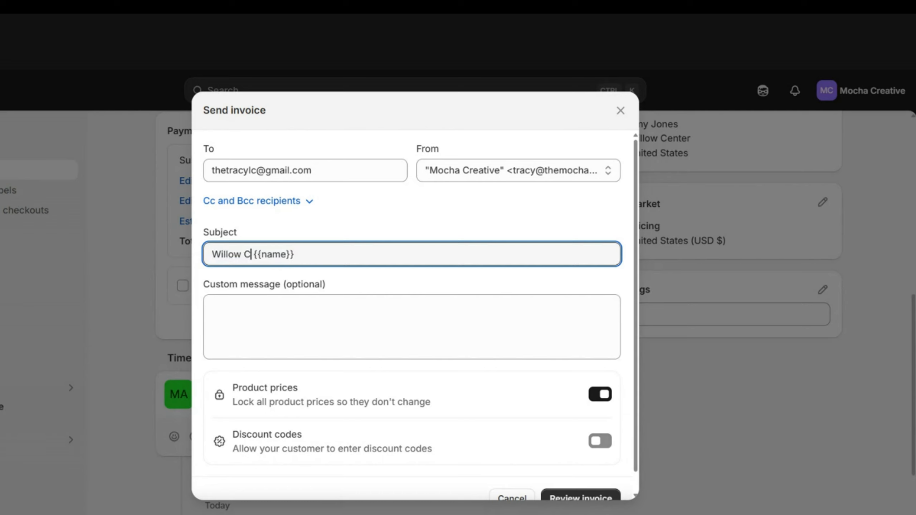
type("arenes")
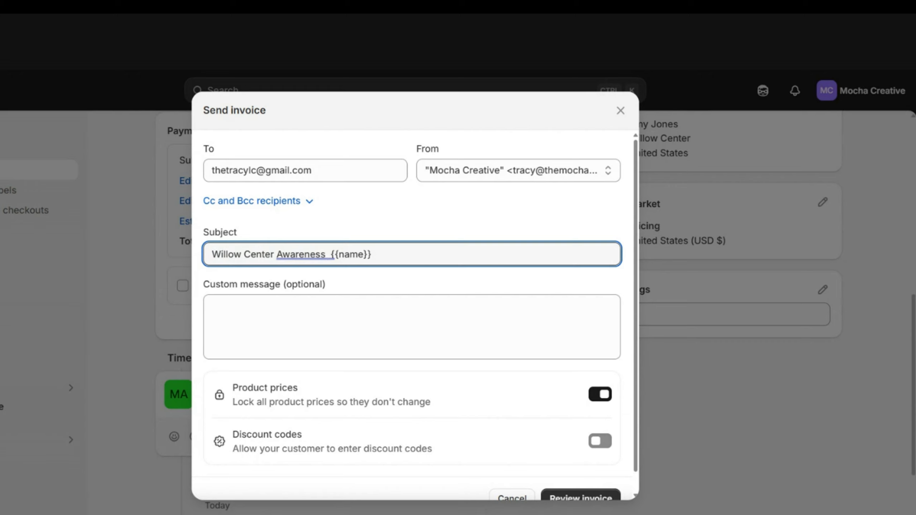
type("Shirt Order")
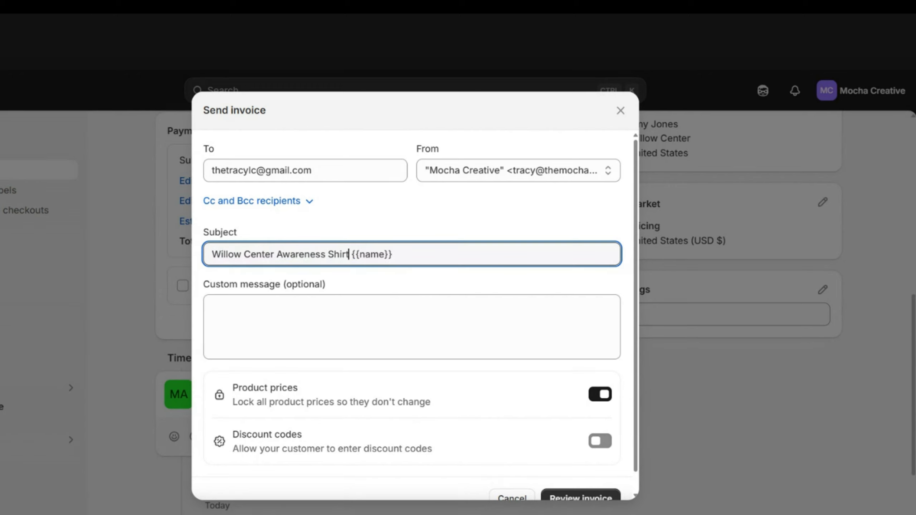
Write a custom message thanking the client for including The Mocha Creative in the awareness event and offering future help, and Bcc the store's e-mail
left_click(217, 306)
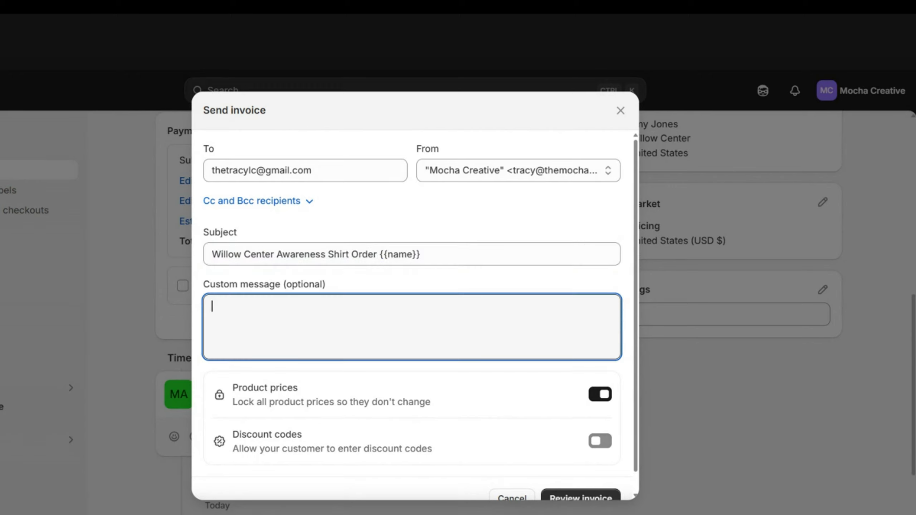
type("Thank you for allowing t")
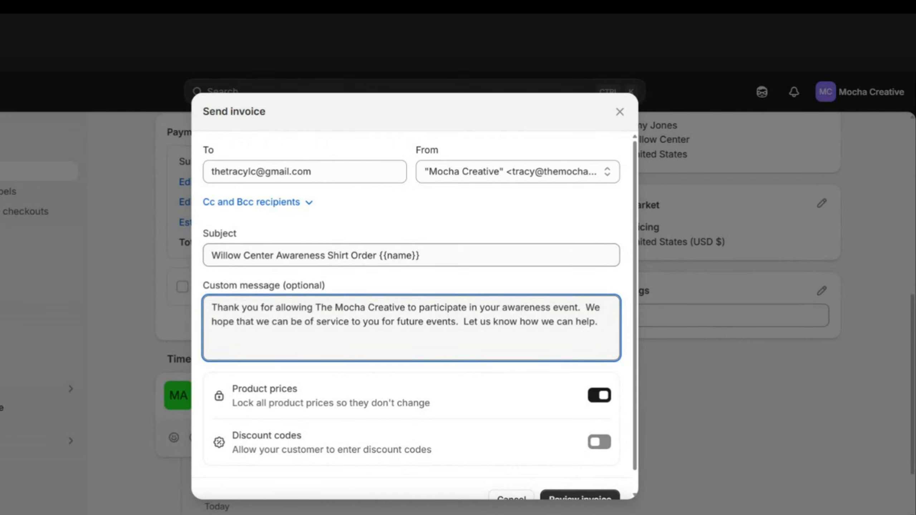
left_click(313, 208)
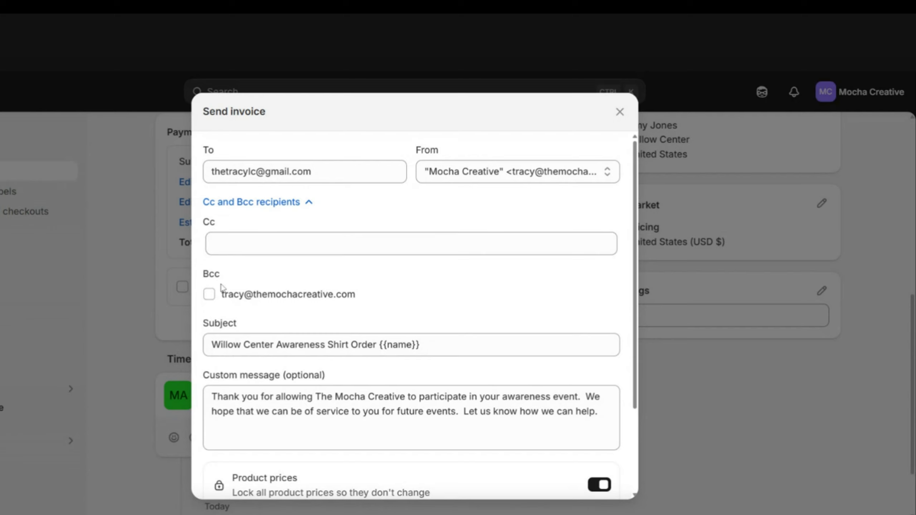
left_click(209, 294)
scroll(337, 301, "down", 3)
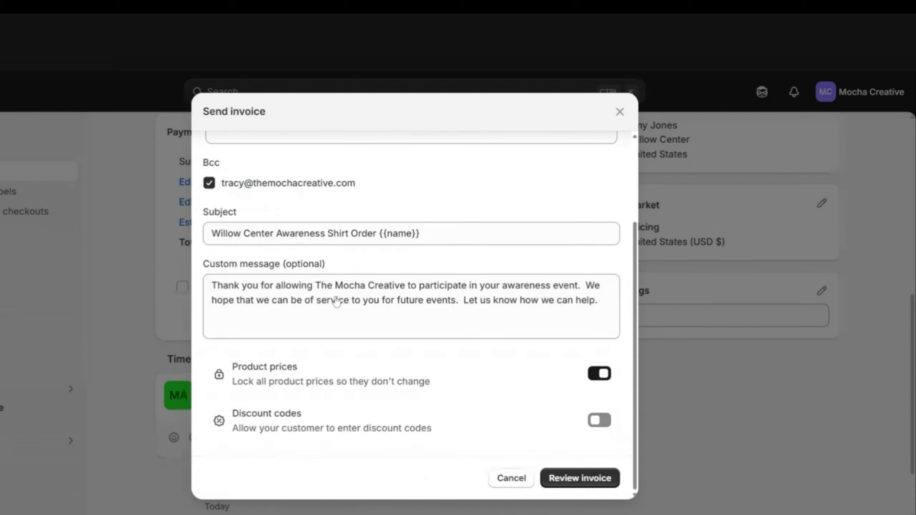
Review the invoice preview's message, items, discount, shipping and total, and close it without sending
left_click(581, 490)
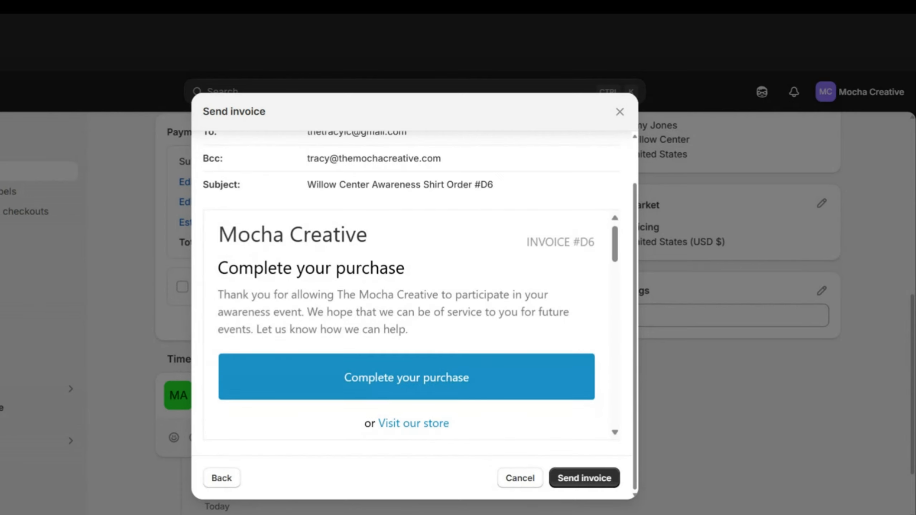
scroll(406, 325, "down", 10)
scroll(408, 329, "down", 1)
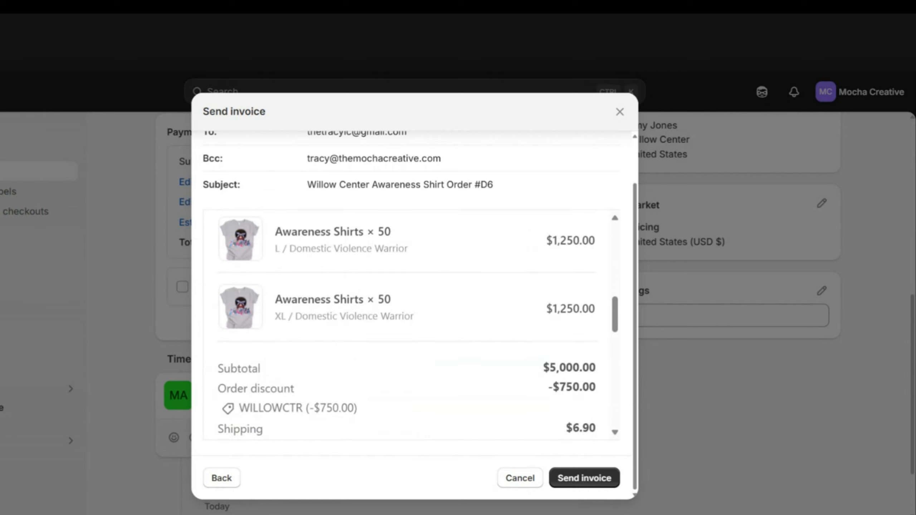
scroll(384, 284, "down", 5)
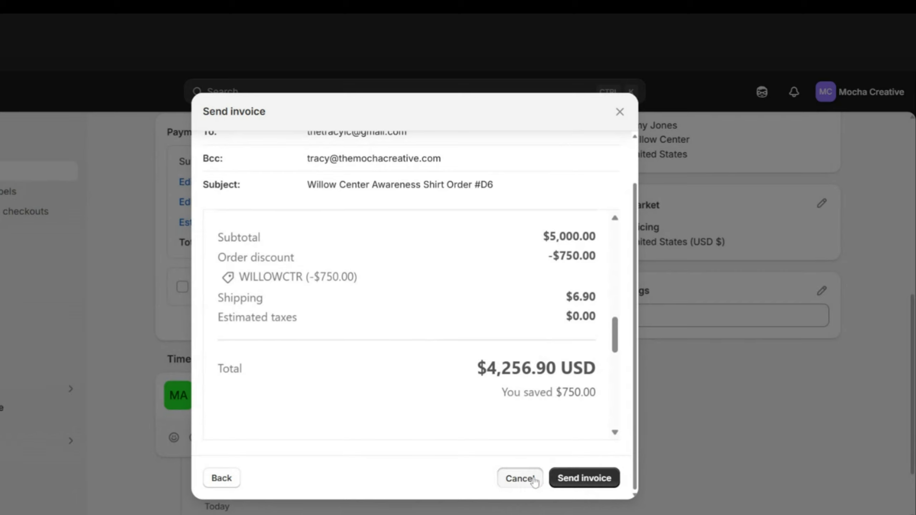
left_click(520, 479)
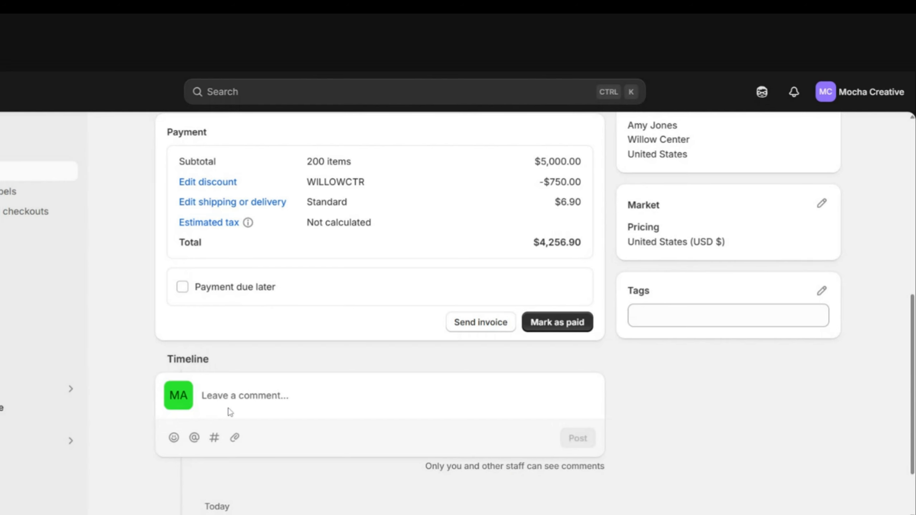